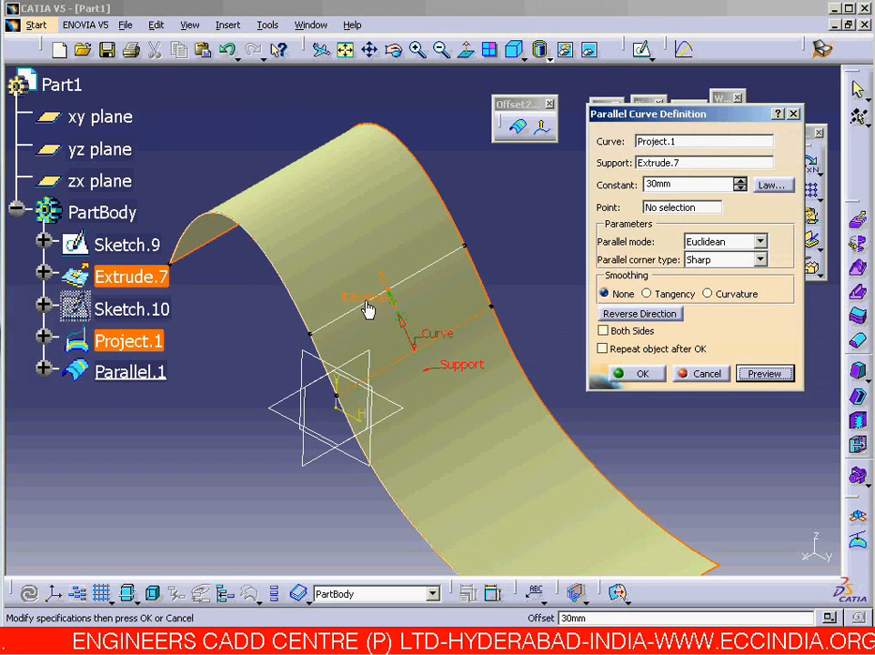
Create a point on Sketch.9 about 245 mm along the curve as the parallel curve's passing point, and apply the definition
click(660, 211)
right_click(660, 211)
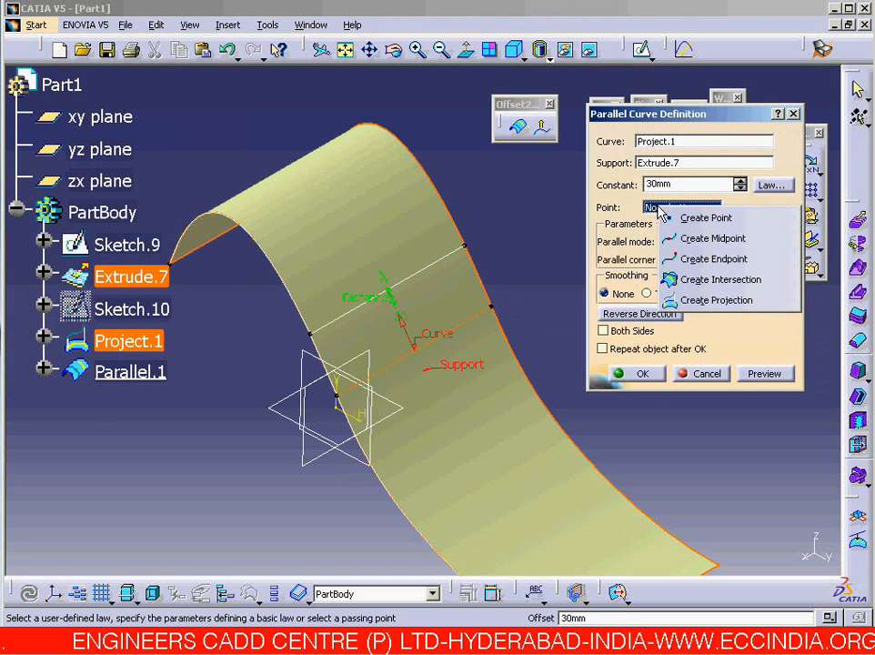
click(697, 219)
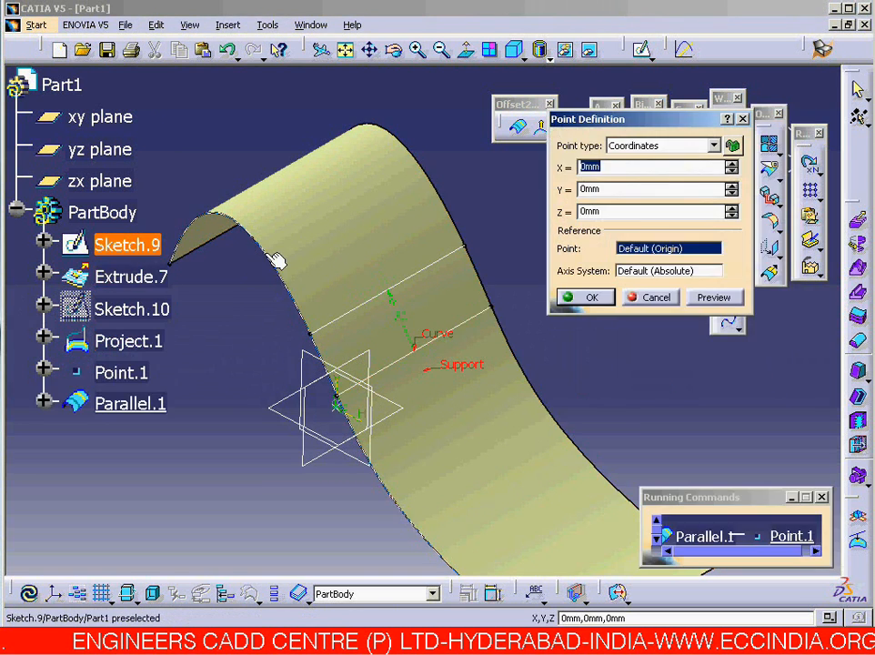
click(258, 243)
click(261, 243)
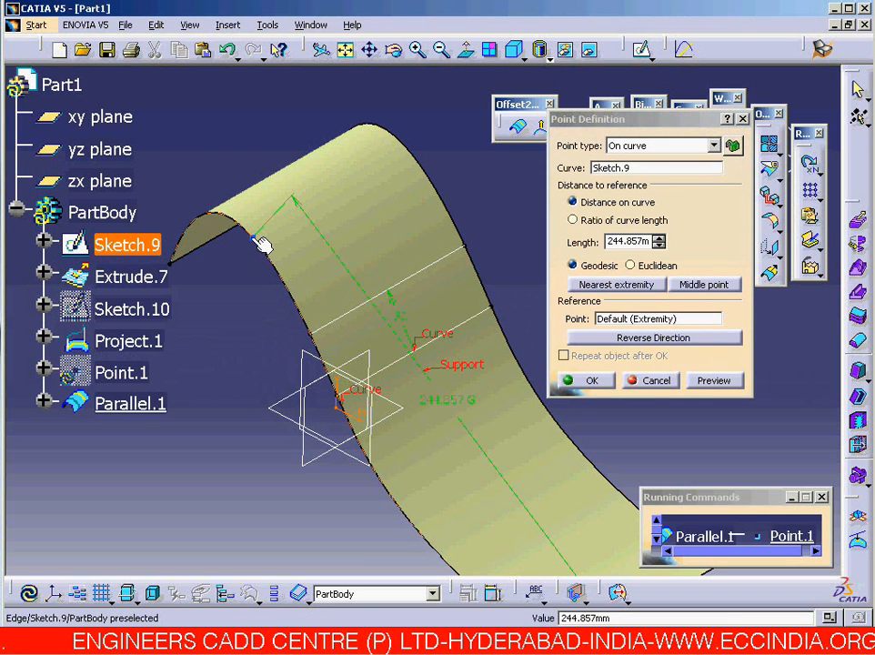
click(575, 383)
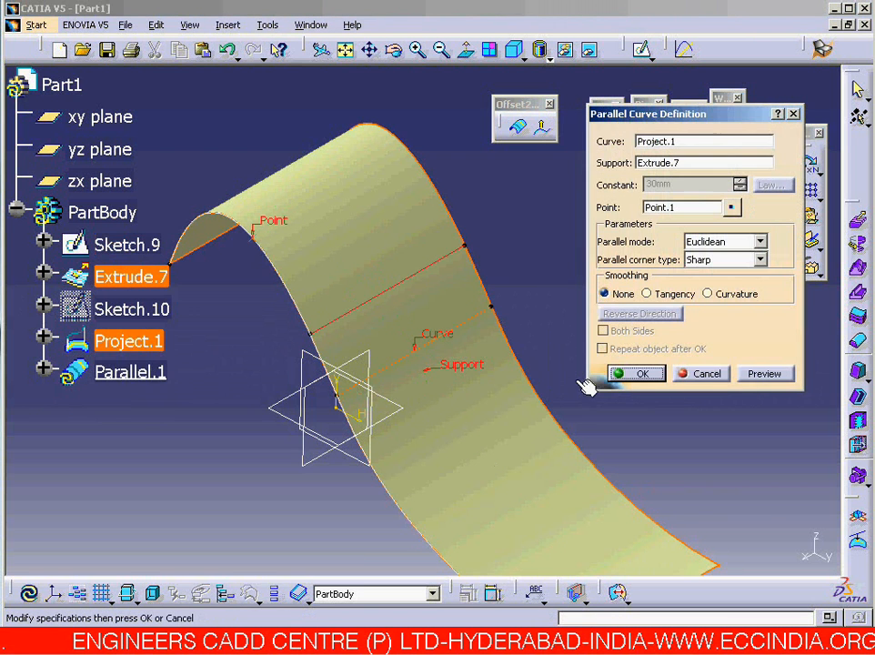
click(747, 372)
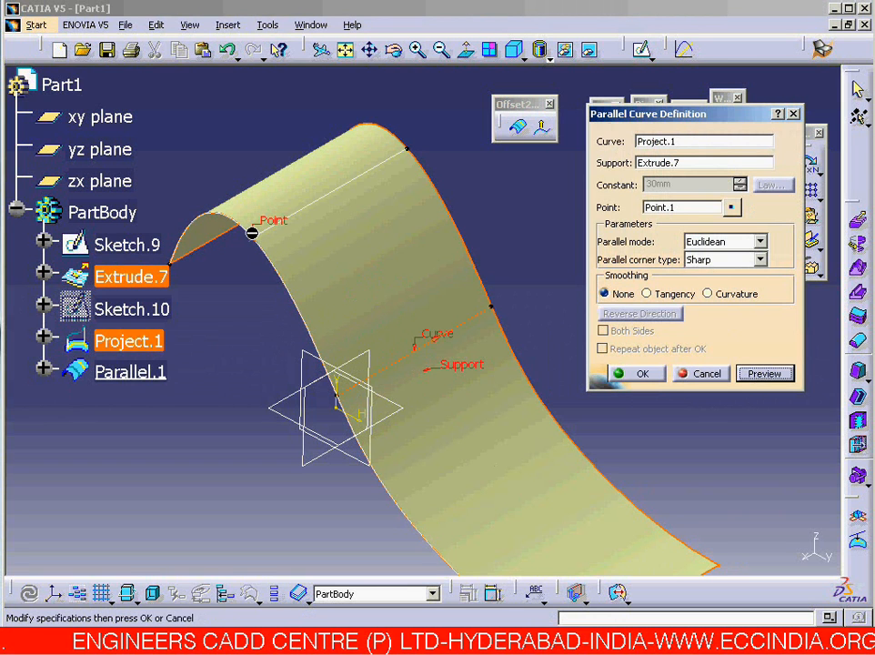
click(636, 373)
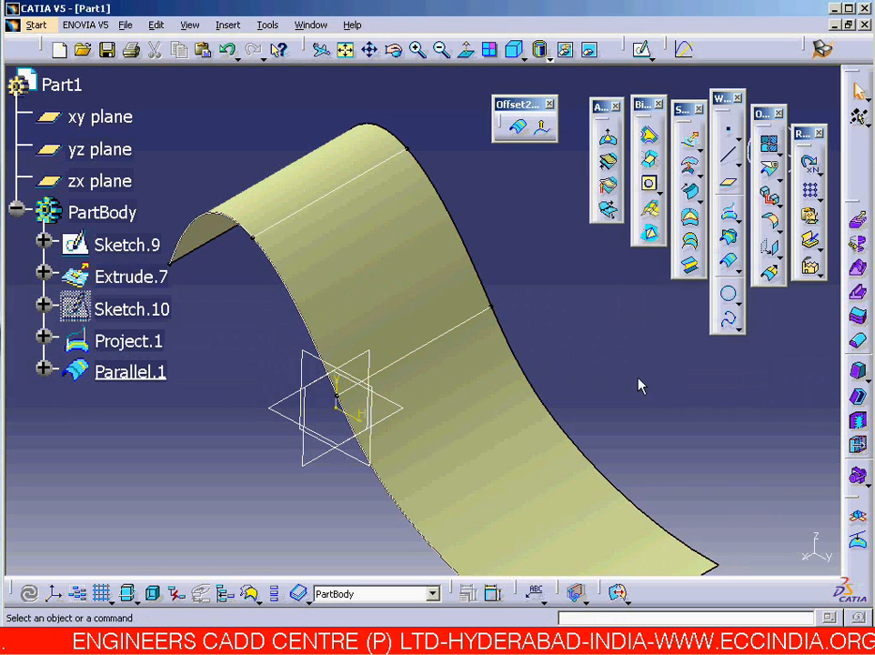
Reopen the definition of Parallel.1 and clear its passing point selection
right_click(154, 369)
mouse_move(272, 349)
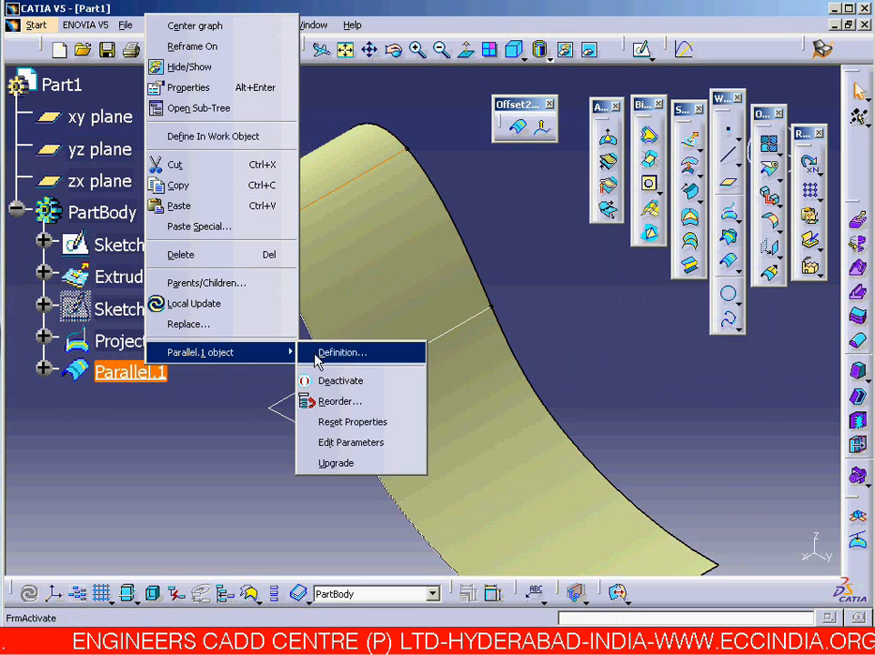
click(324, 353)
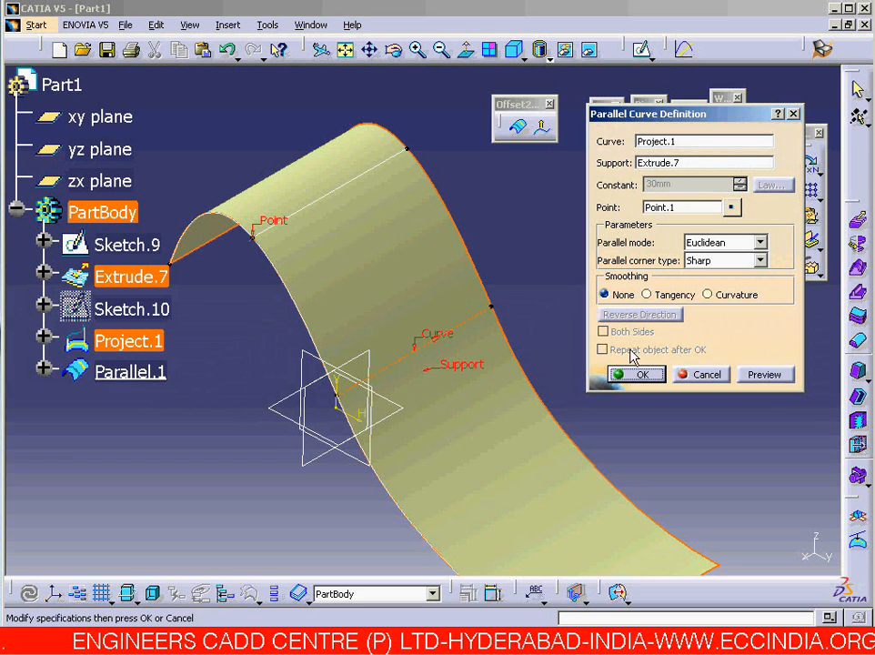
right_click(662, 209)
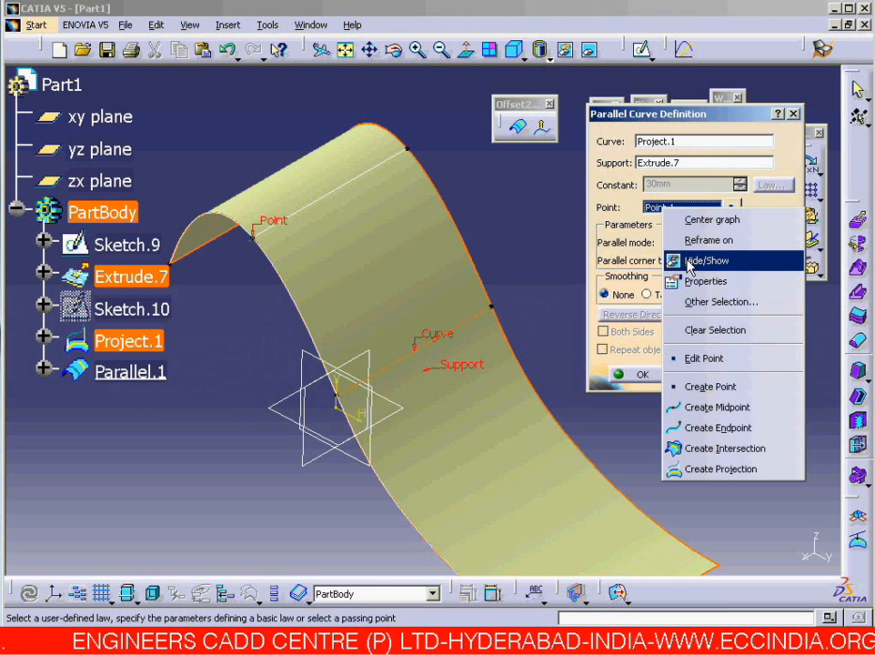
click(714, 330)
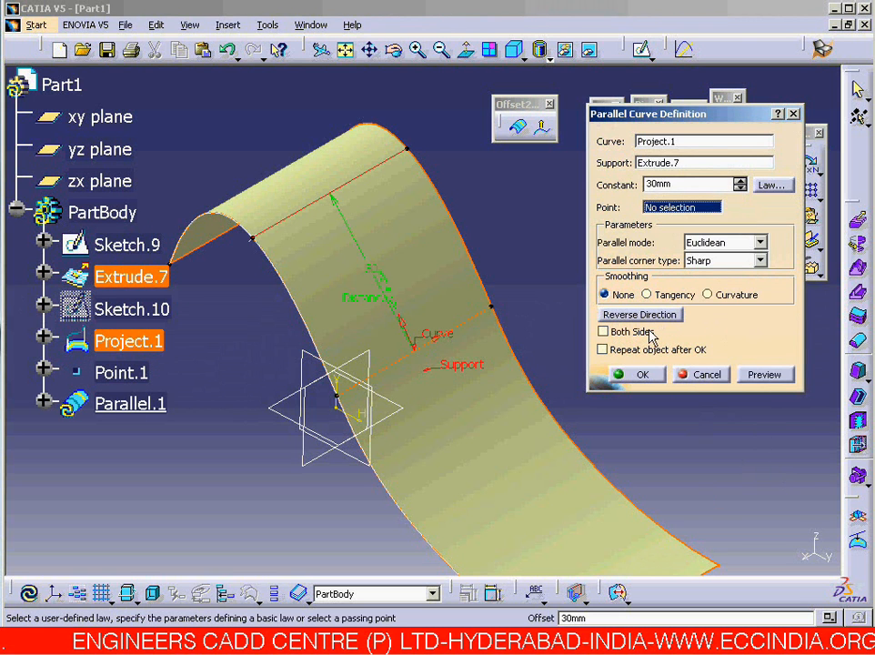
Offset the parallel curve to both sides of Project.1 and preview the result
double_click(659, 184)
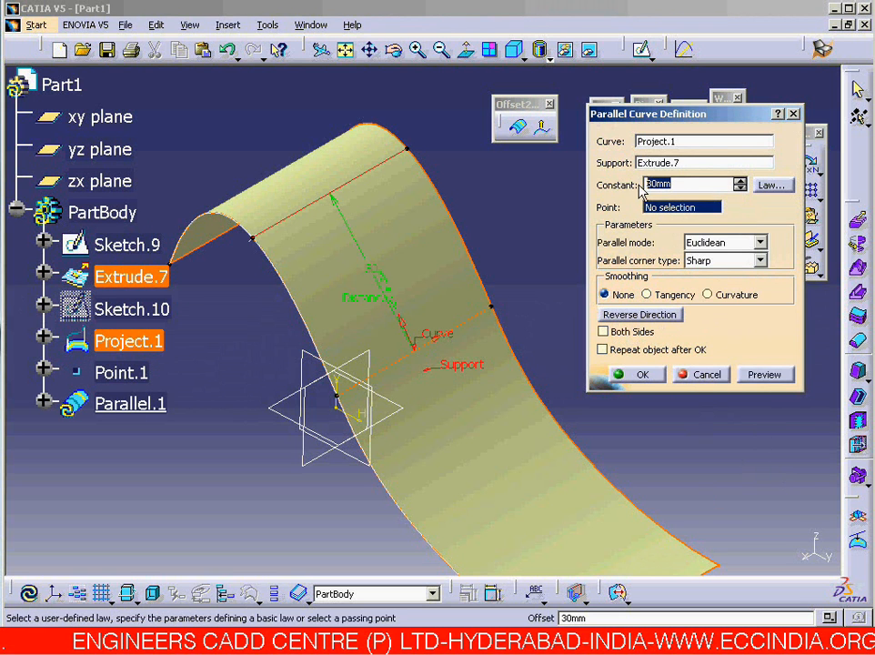
click(633, 332)
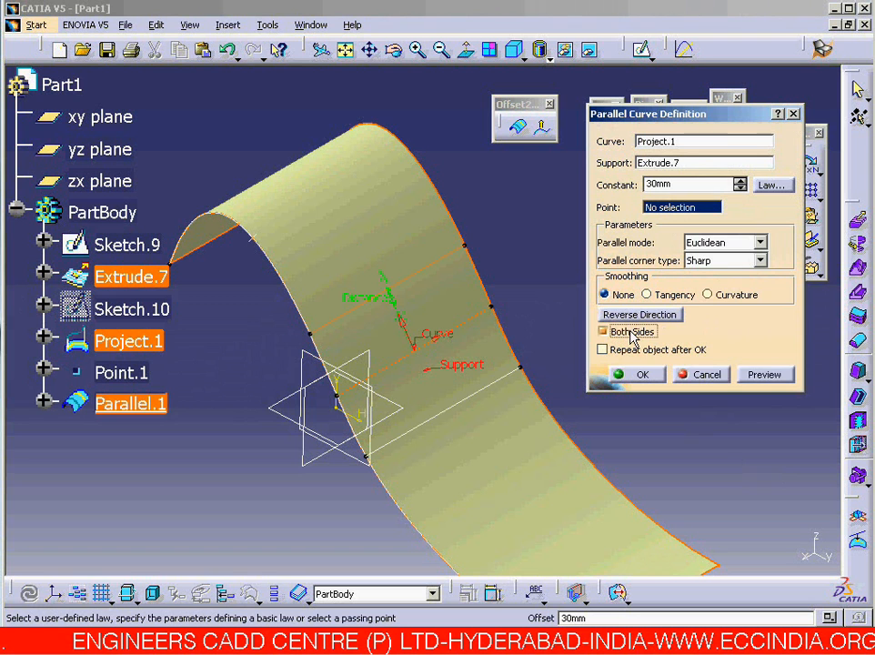
click(757, 380)
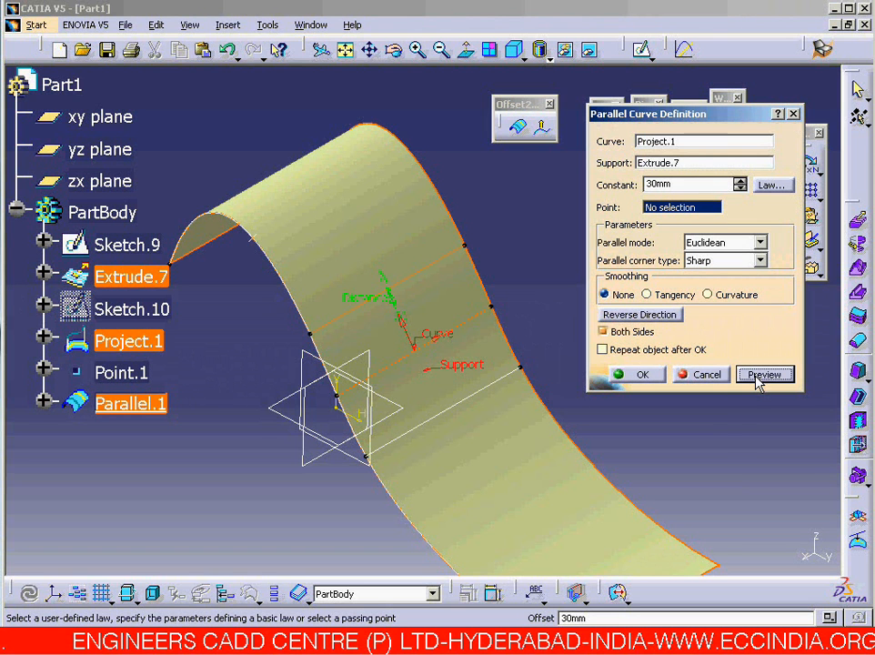
middle_drag(537, 362, 508, 338)
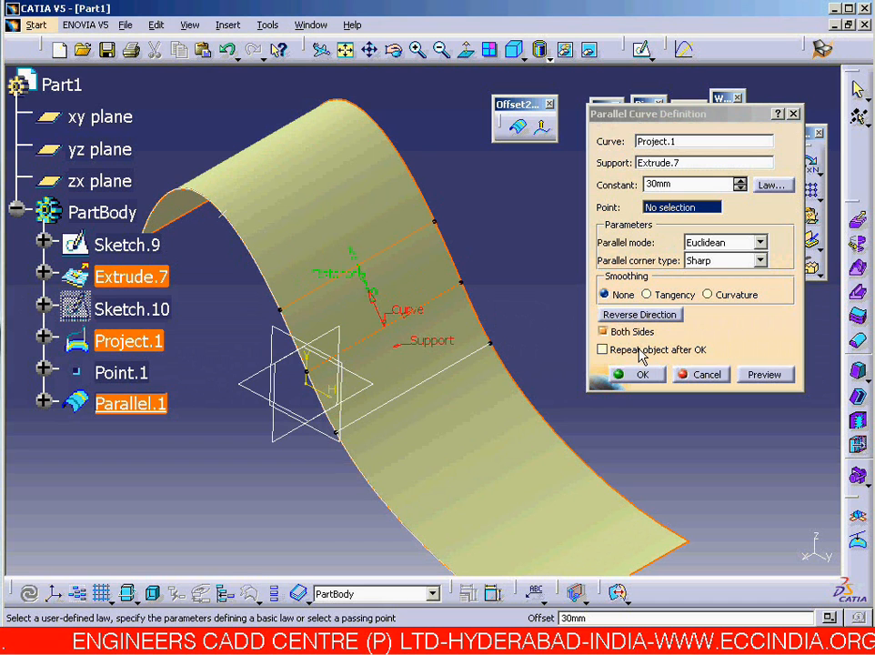
Apply the parallel curve with object repetition, creating 3 further instances in a new body
click(604, 350)
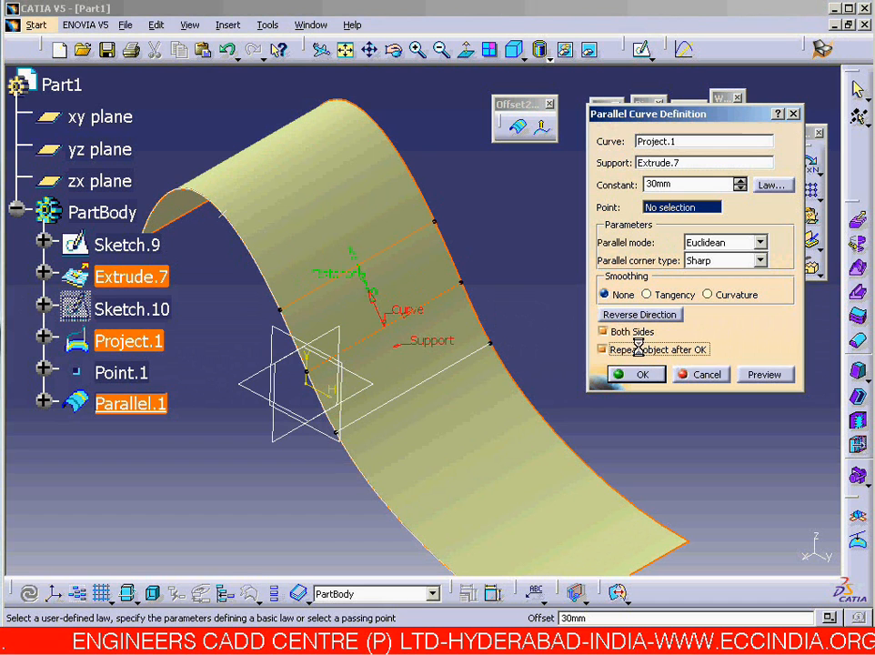
click(642, 375)
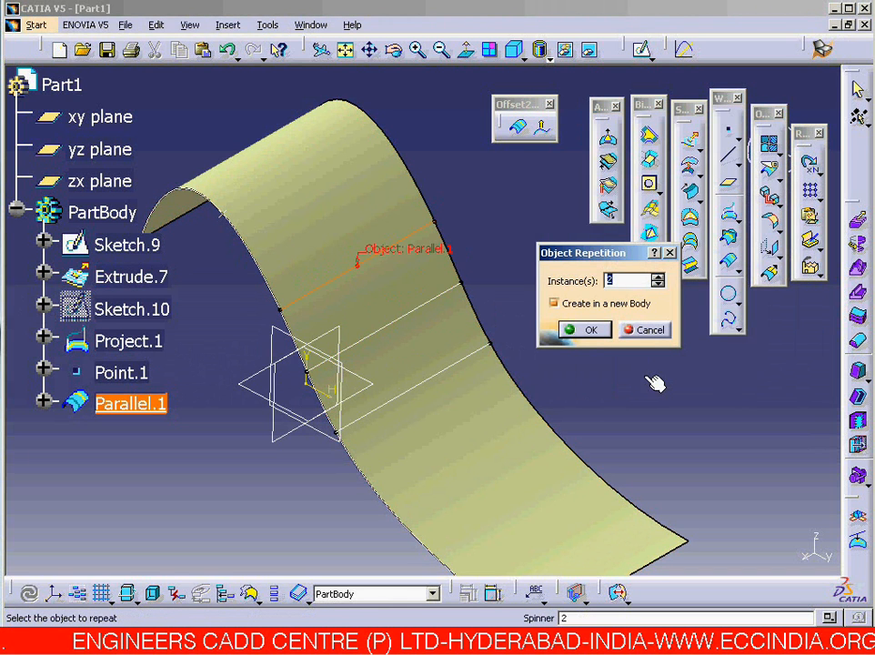
text(3)
key(Return)
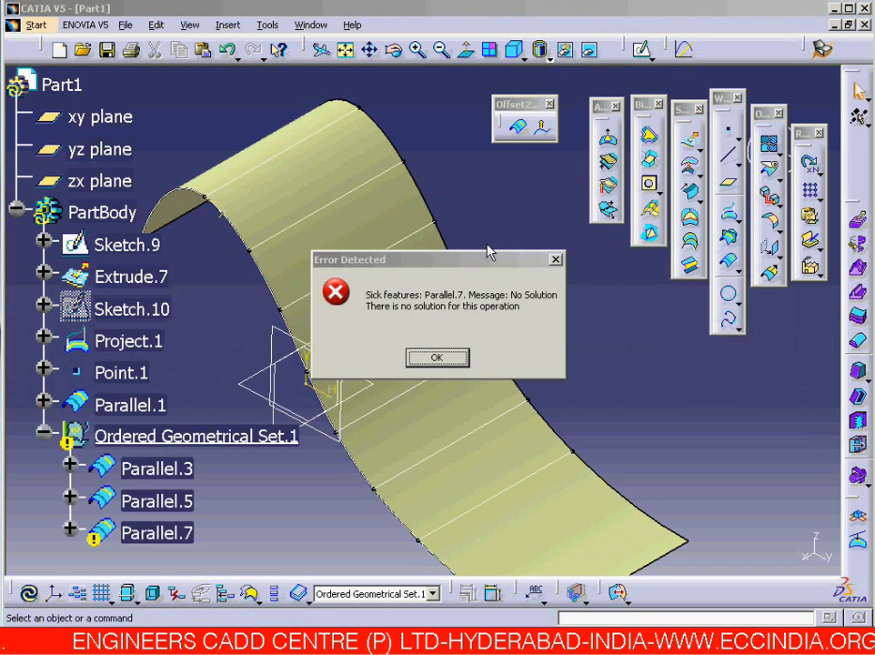
click(457, 357)
Delete Ordered Geometrical Set.1 containing the repeated parallel curves
middle_drag(573, 371, 509, 346)
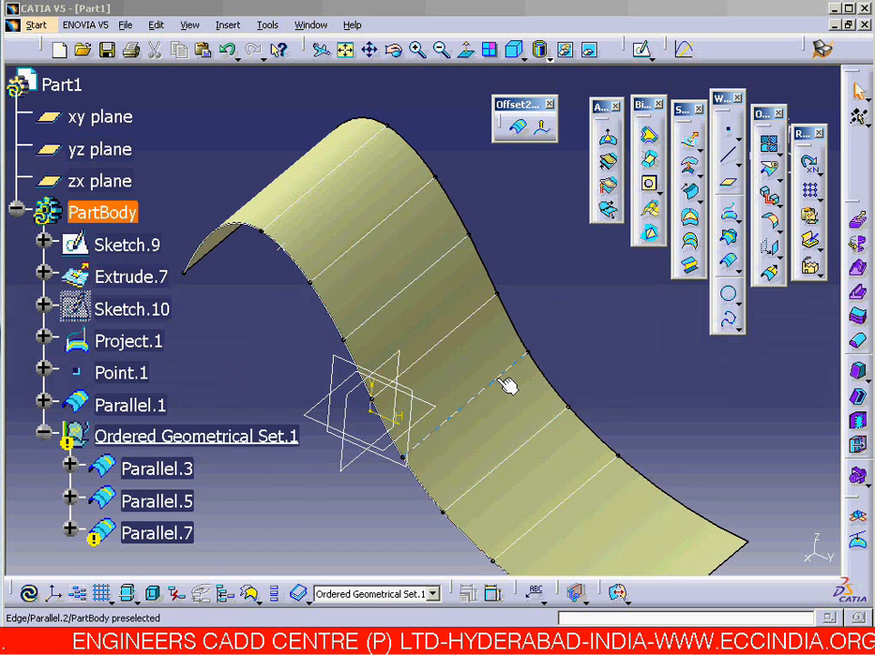
click(514, 51)
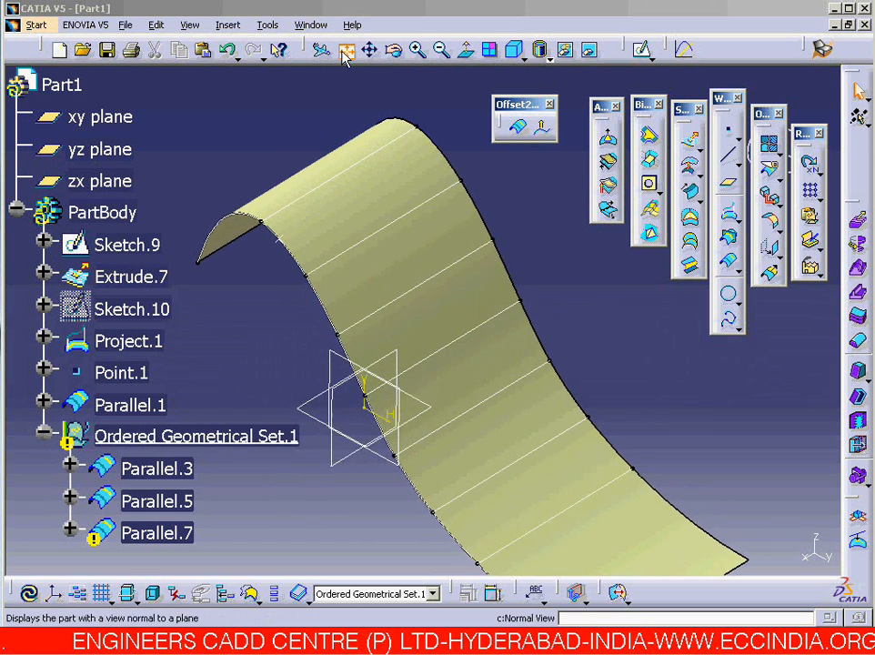
click(345, 51)
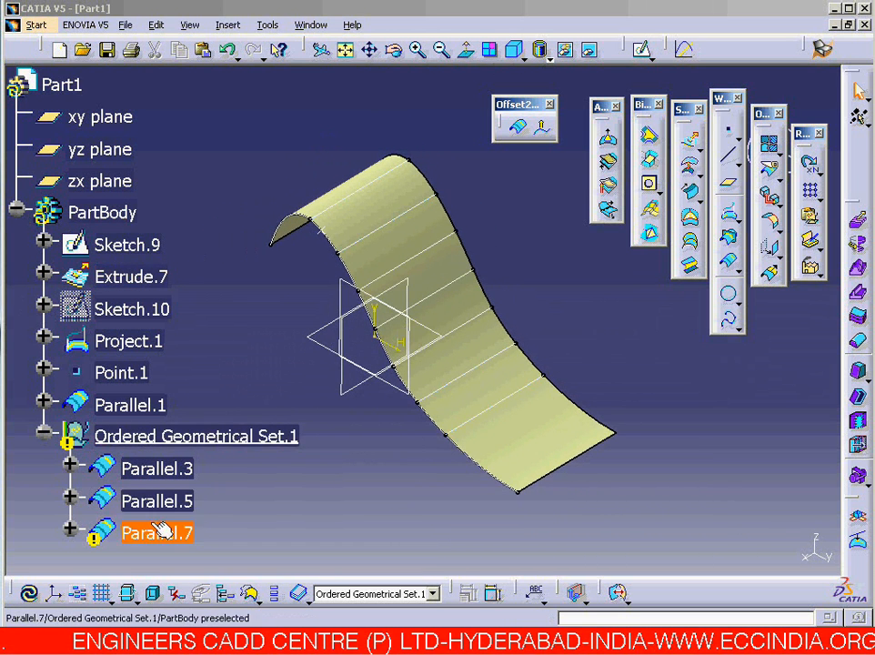
right_click(225, 435)
click(272, 326)
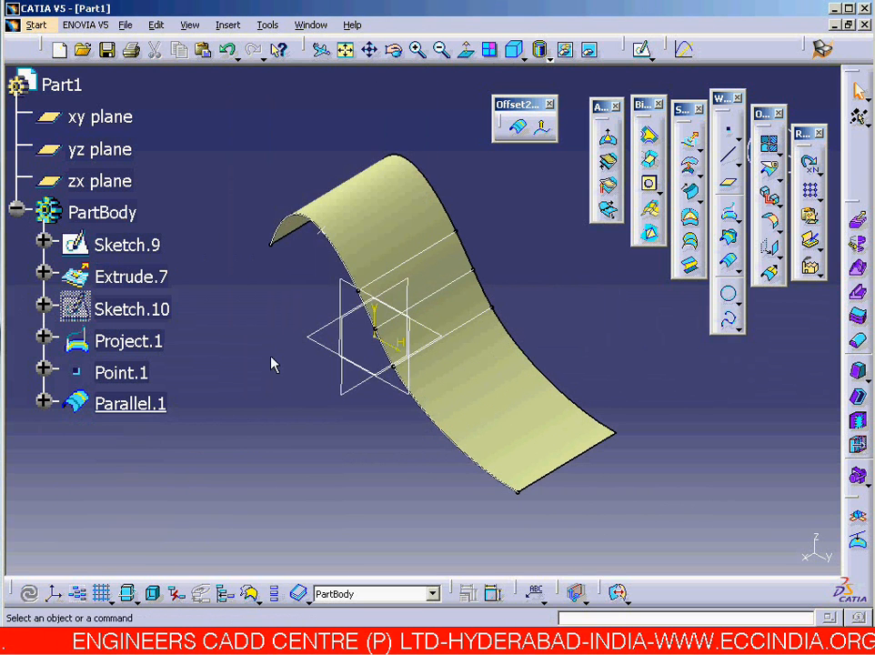
Reopen the definition of Parallel.1 and turn off offsetting to both sides
middle_drag(529, 338, 525, 259)
right_click(163, 405)
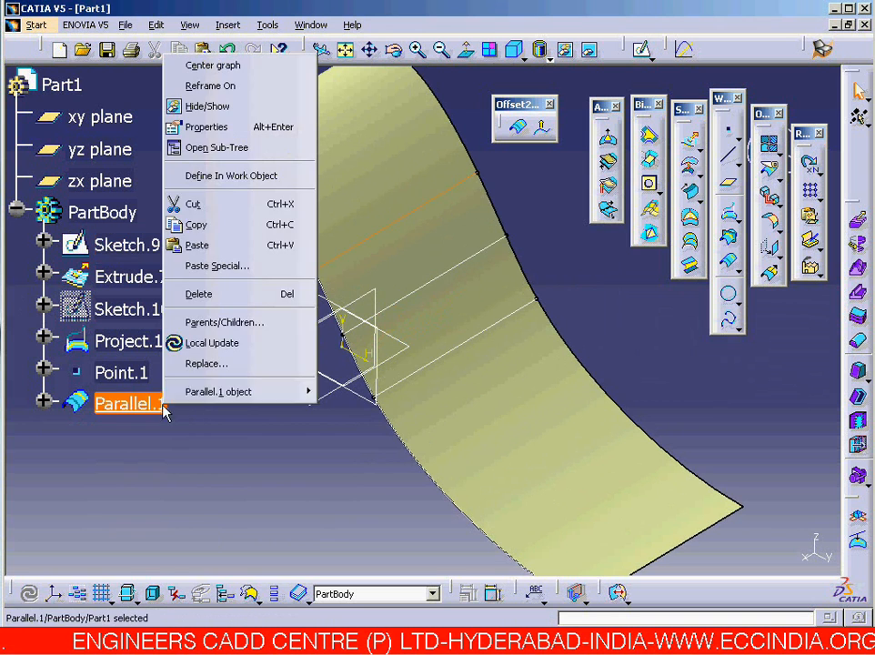
mouse_move(272, 391)
click(350, 391)
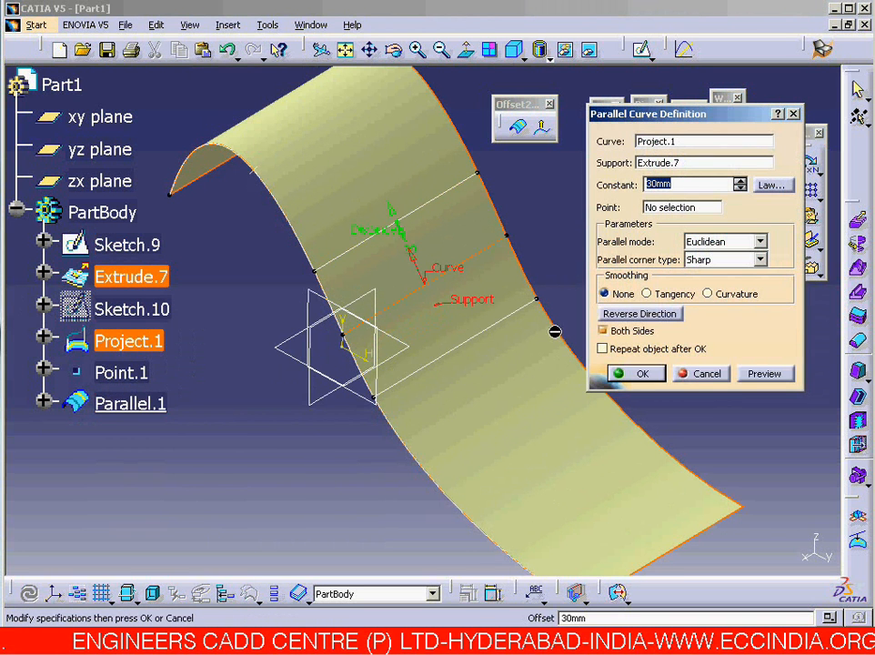
click(603, 331)
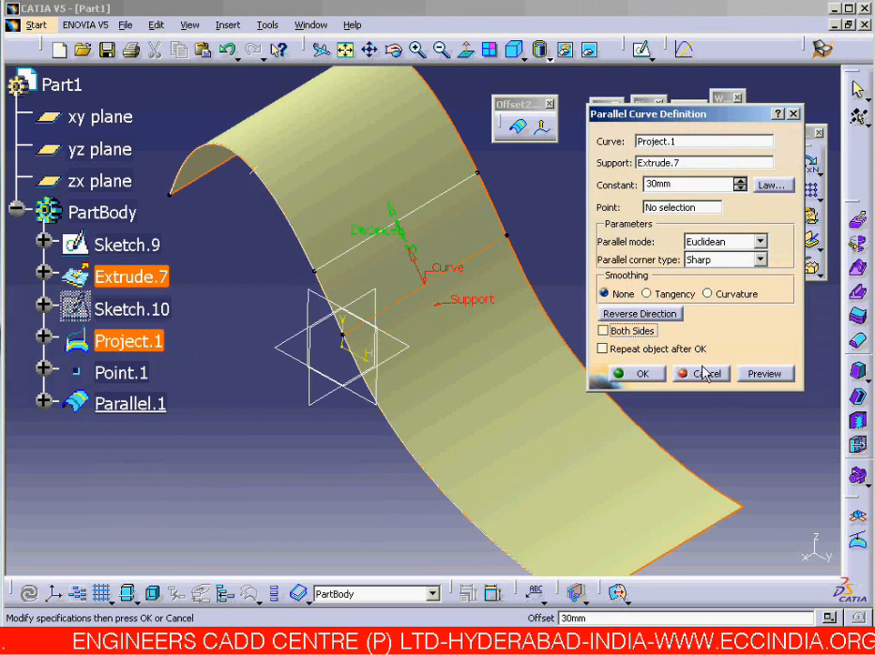
Give the parallel curve's offset a linear law with an end value of 15 mm, and preview it
middle_drag(484, 248, 467, 266)
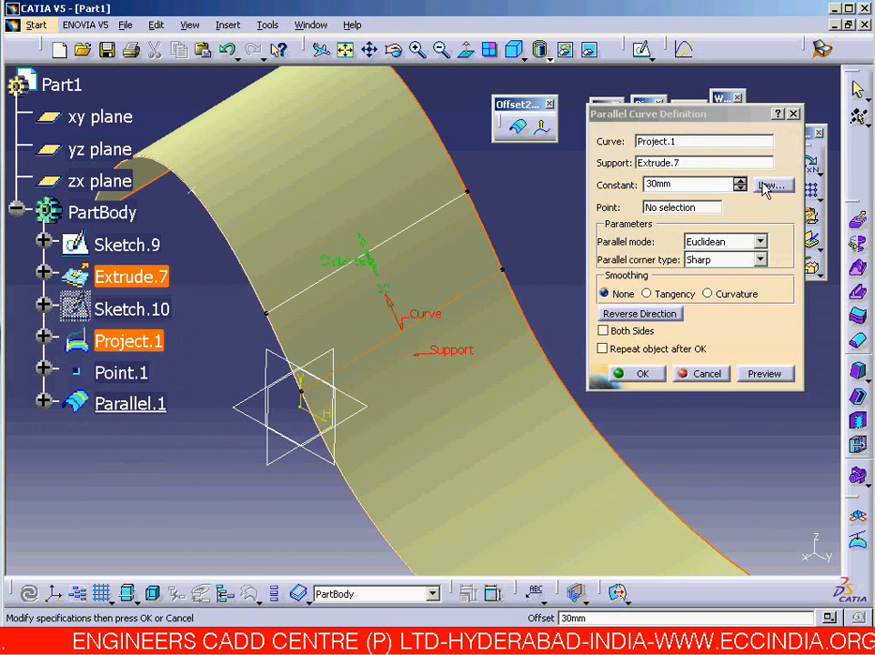
click(766, 186)
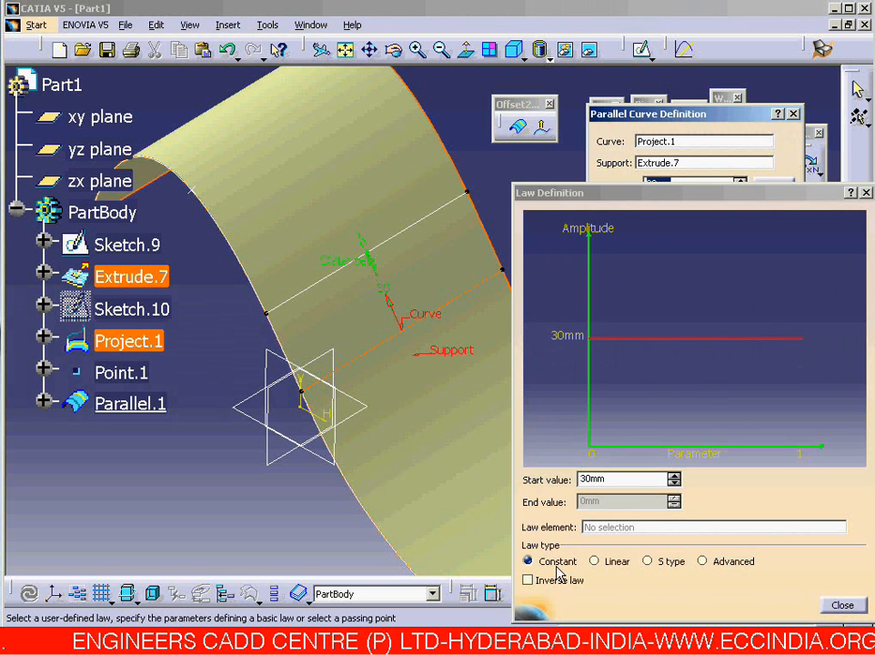
middle_drag(334, 420, 324, 371)
key(F3)
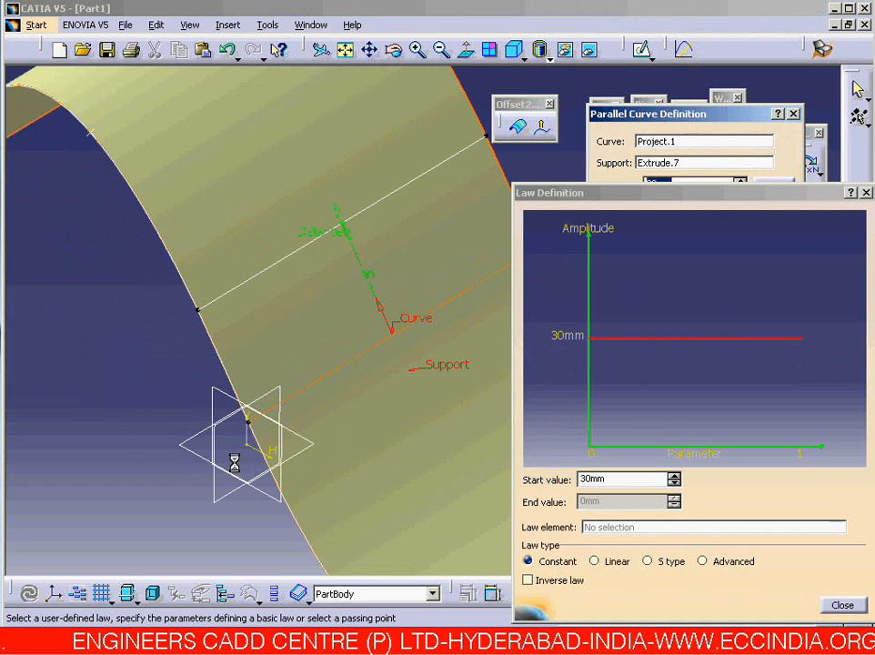
middle_drag(258, 345, 176, 375)
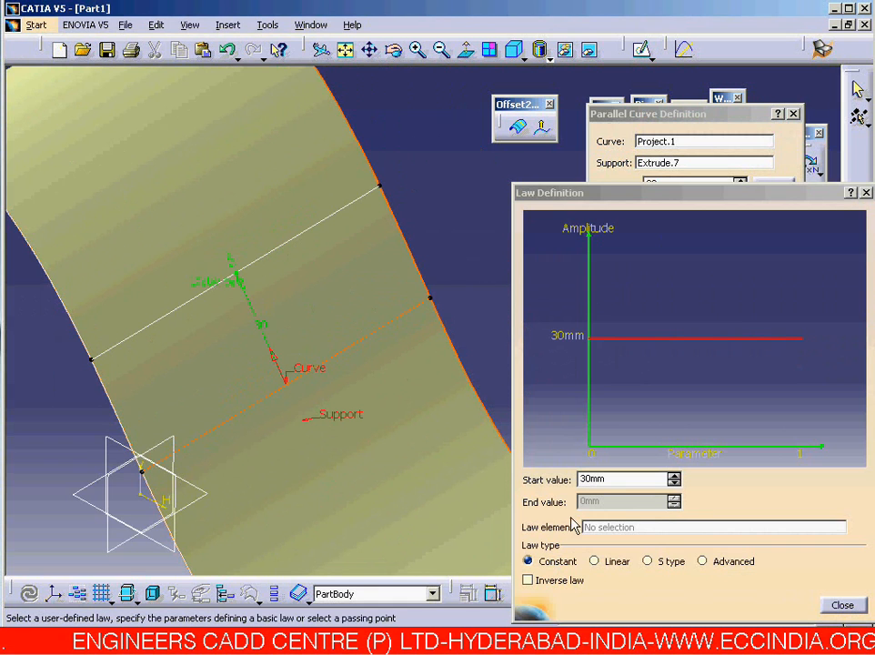
click(594, 561)
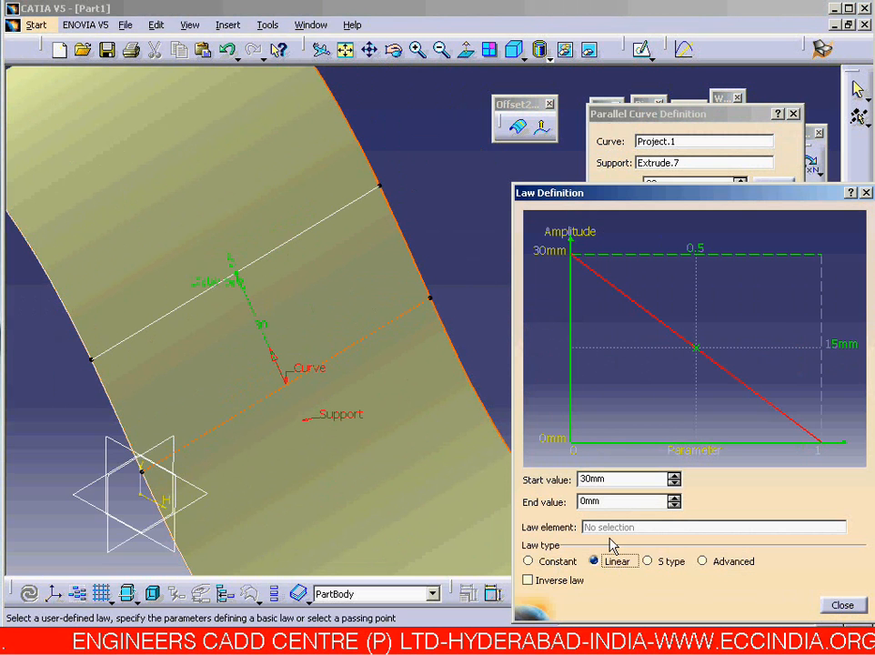
text(15)
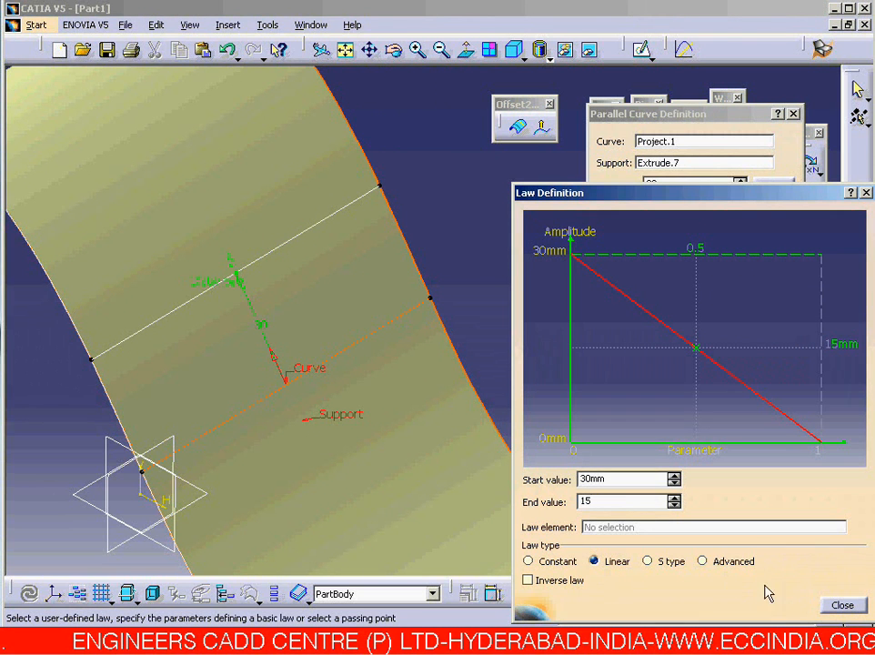
click(842, 605)
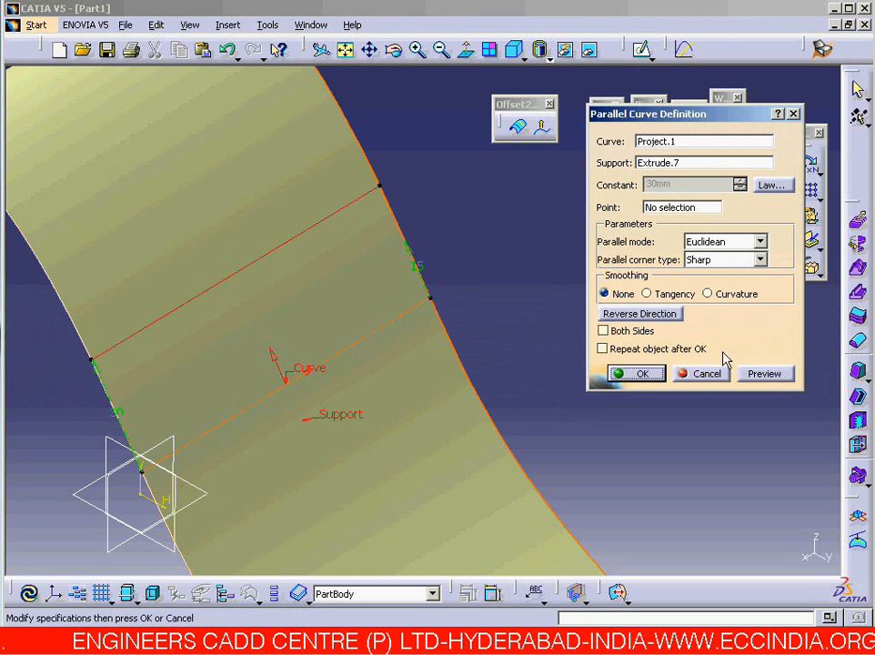
click(750, 382)
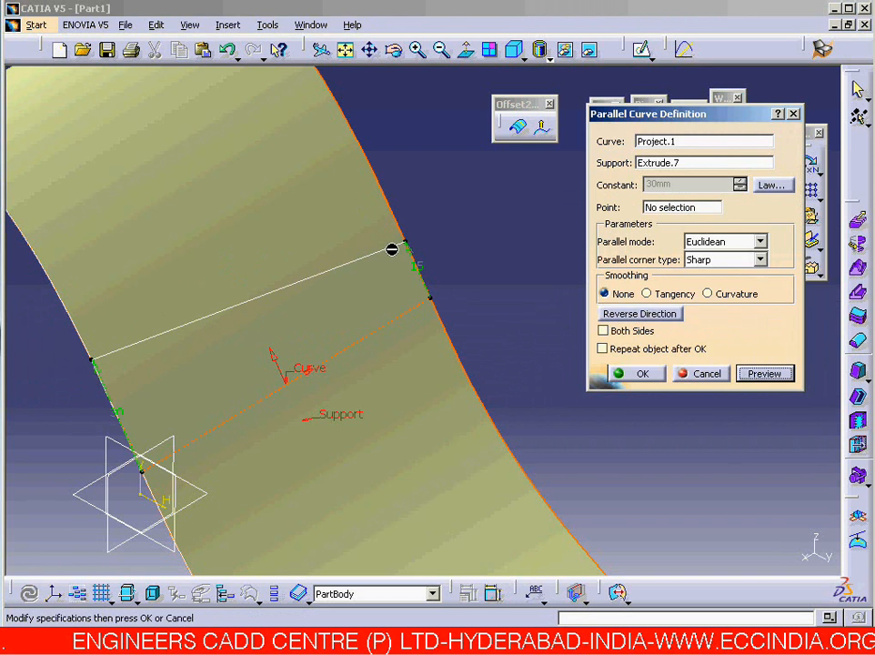
Change the parallel curve's offset law to S type and preview the curve
click(773, 186)
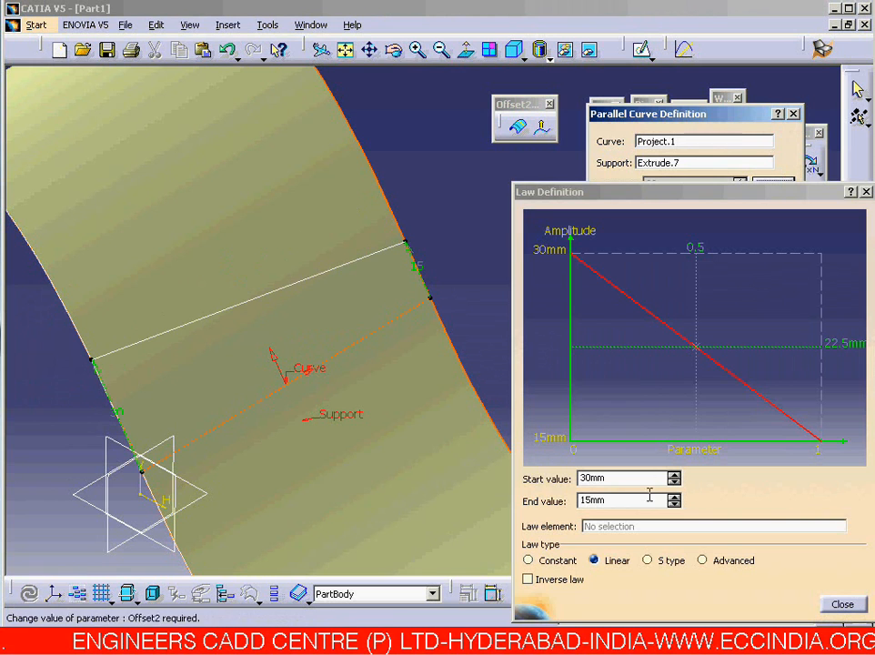
click(647, 560)
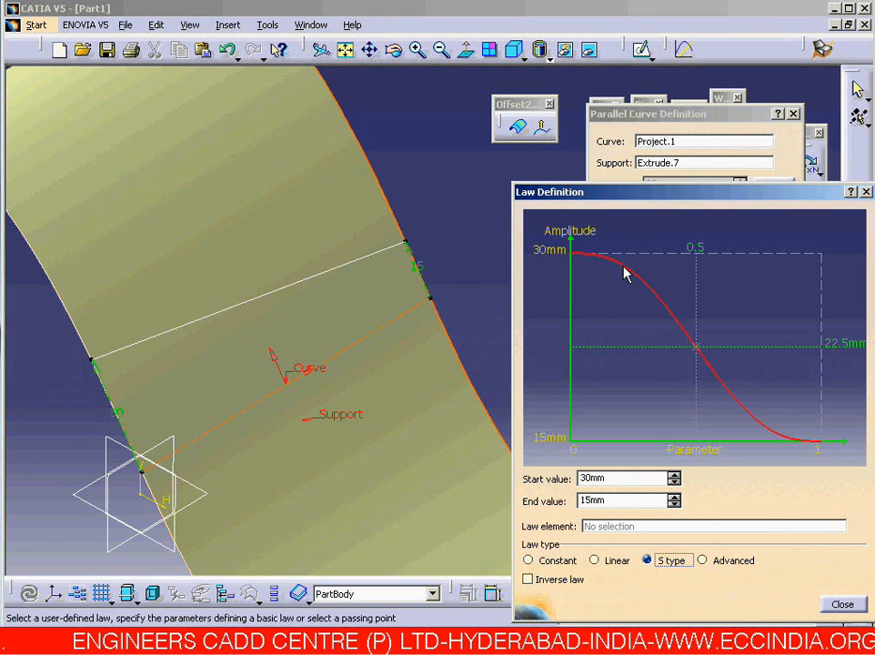
click(836, 604)
click(760, 373)
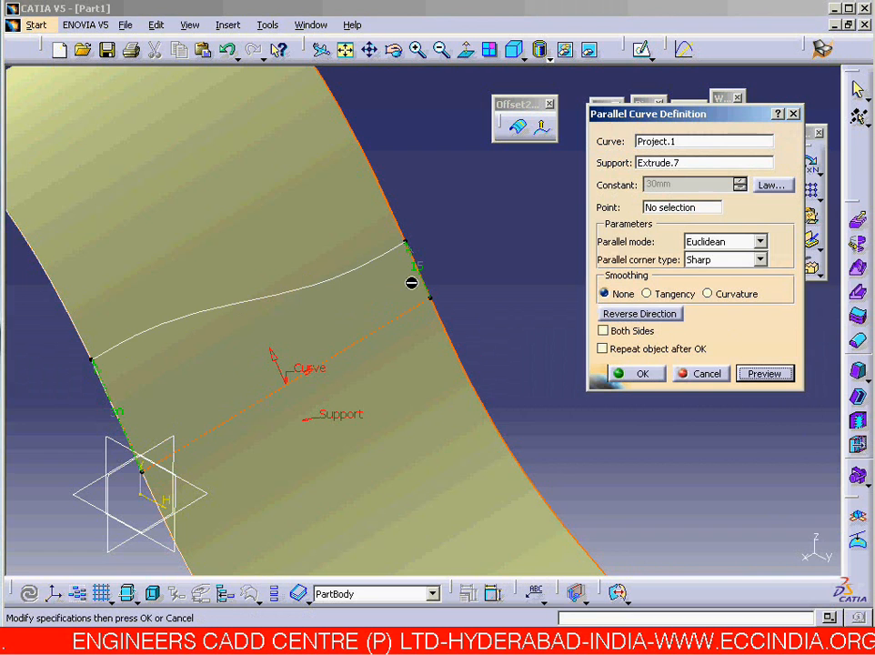
Preview the parallel curve in Geodesic mode, and return the parallel mode to Euclidean with another preview
click(760, 242)
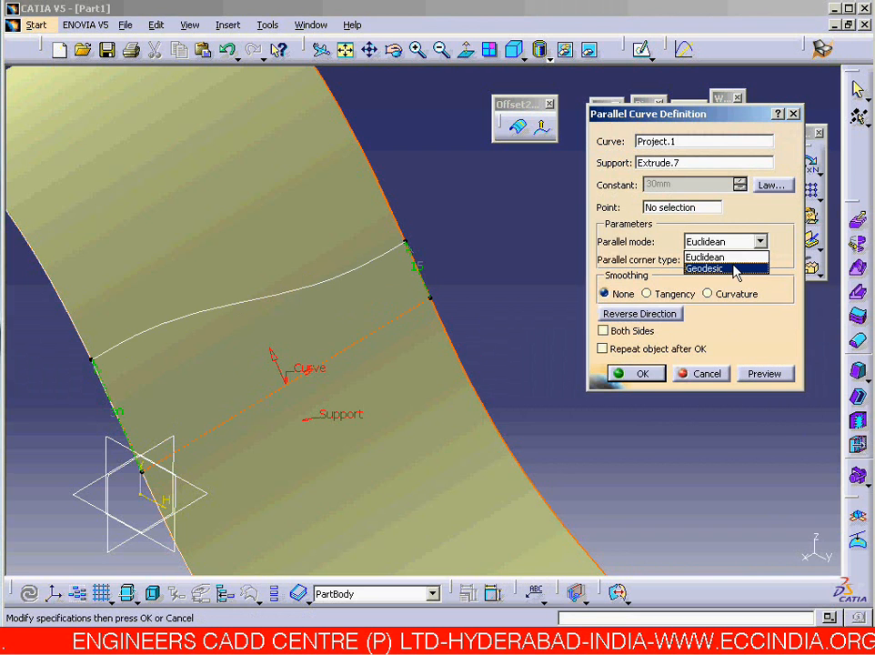
click(735, 269)
click(763, 374)
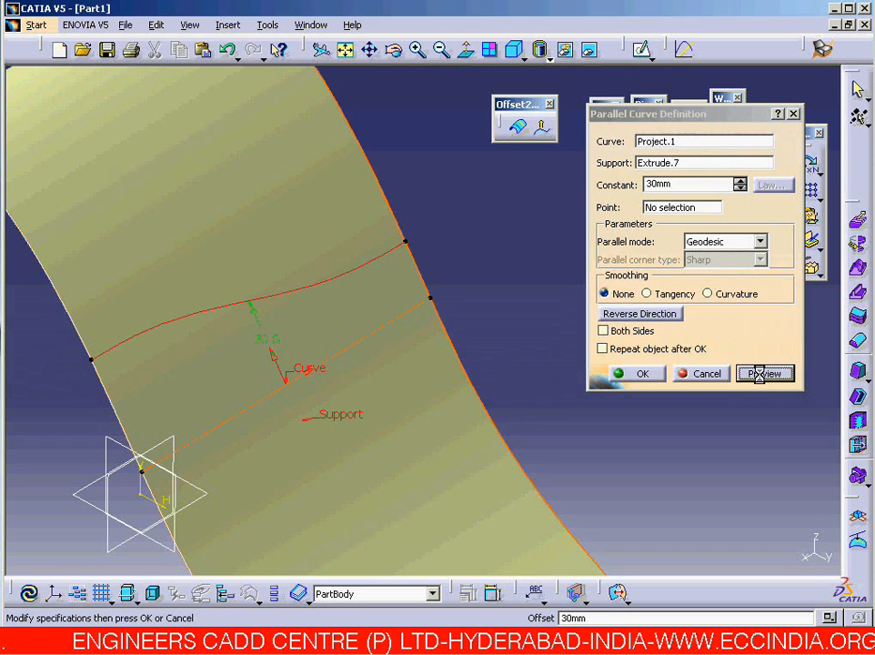
click(759, 241)
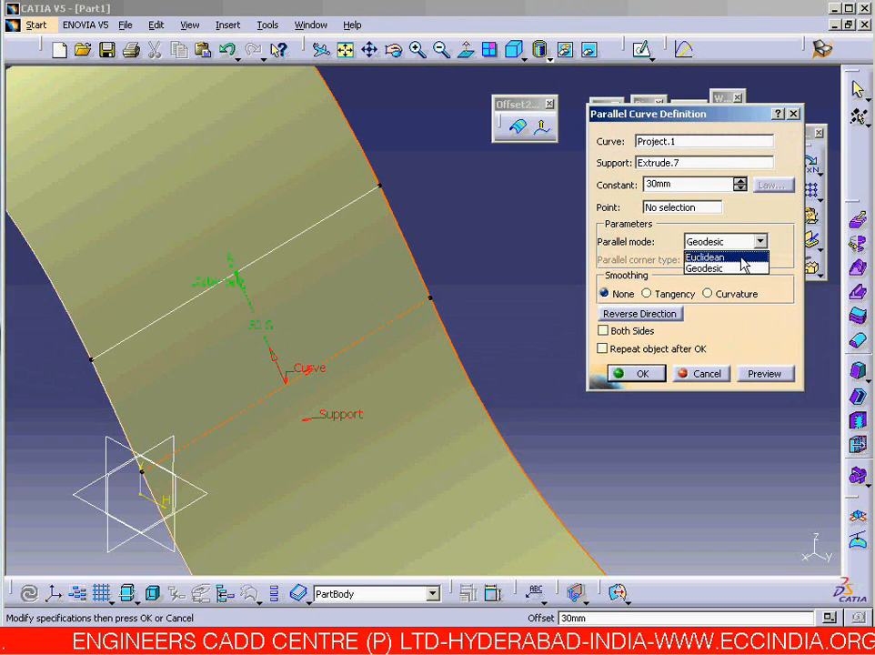
click(747, 257)
click(762, 375)
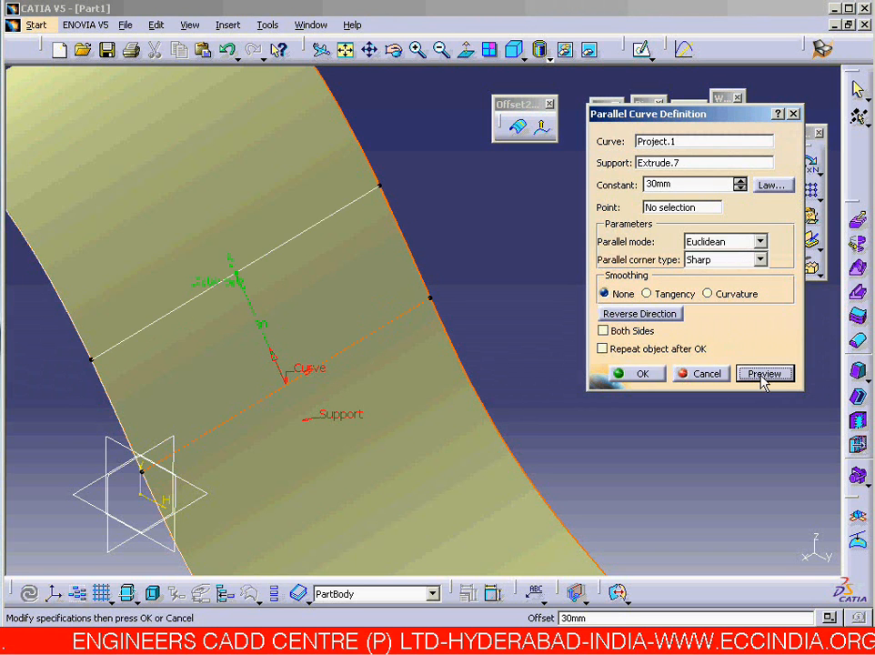
Give the parallel curve's offset a linear law from 30 mm to 15 mm, preview it and accept the curve
click(770, 184)
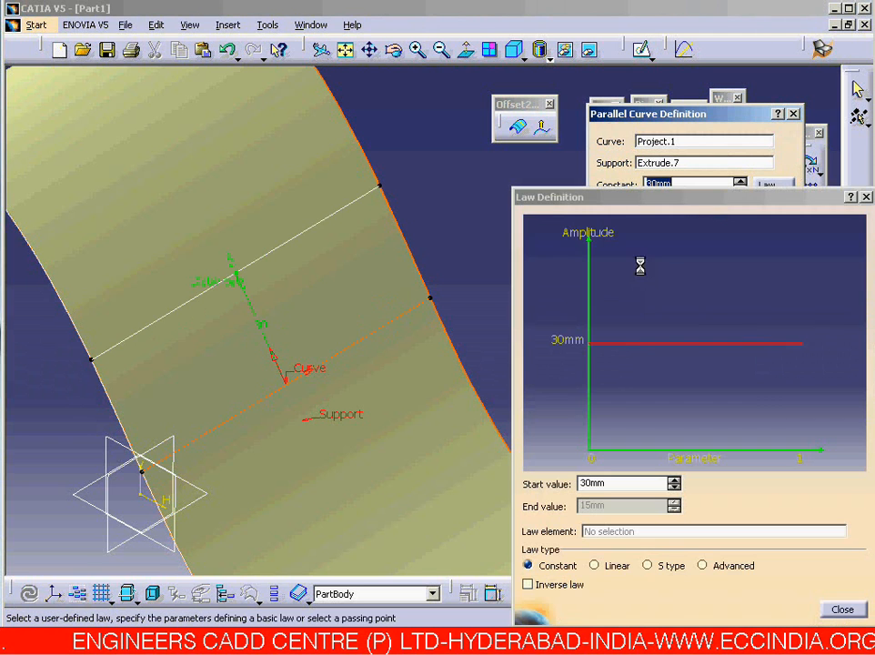
click(616, 565)
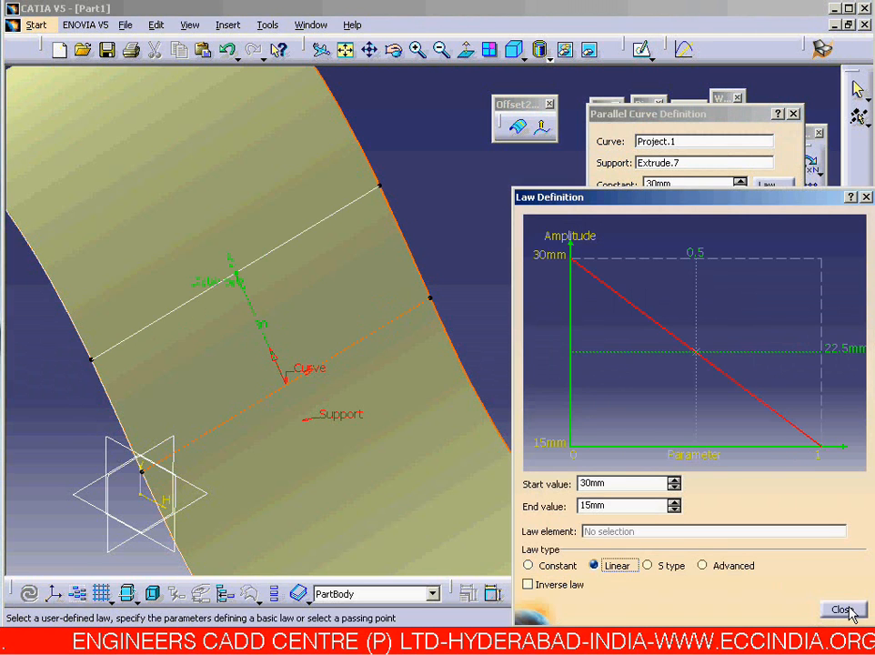
click(842, 610)
click(765, 373)
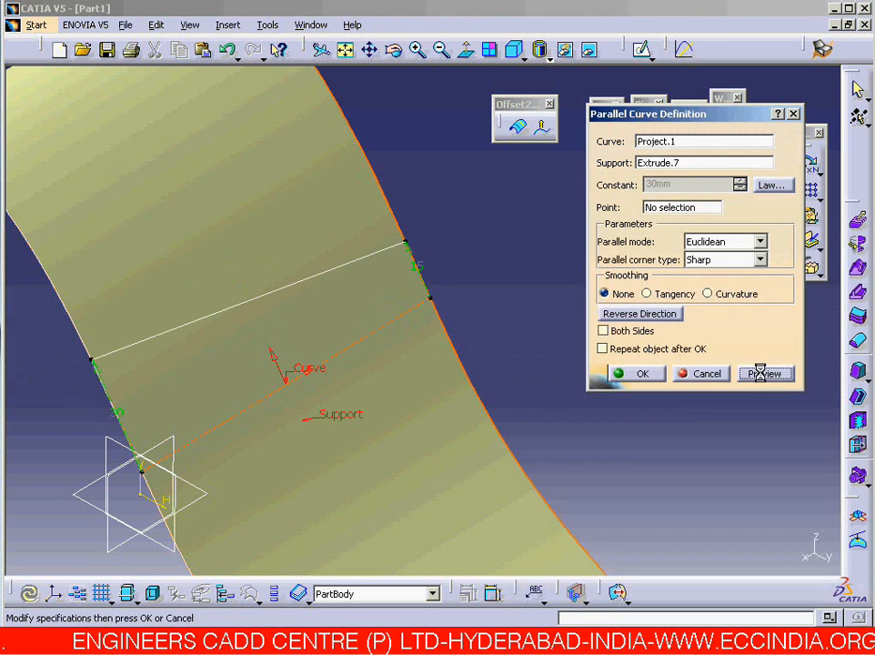
click(634, 374)
Delete the extruded surface together with its projected and parallel curves
click(346, 50)
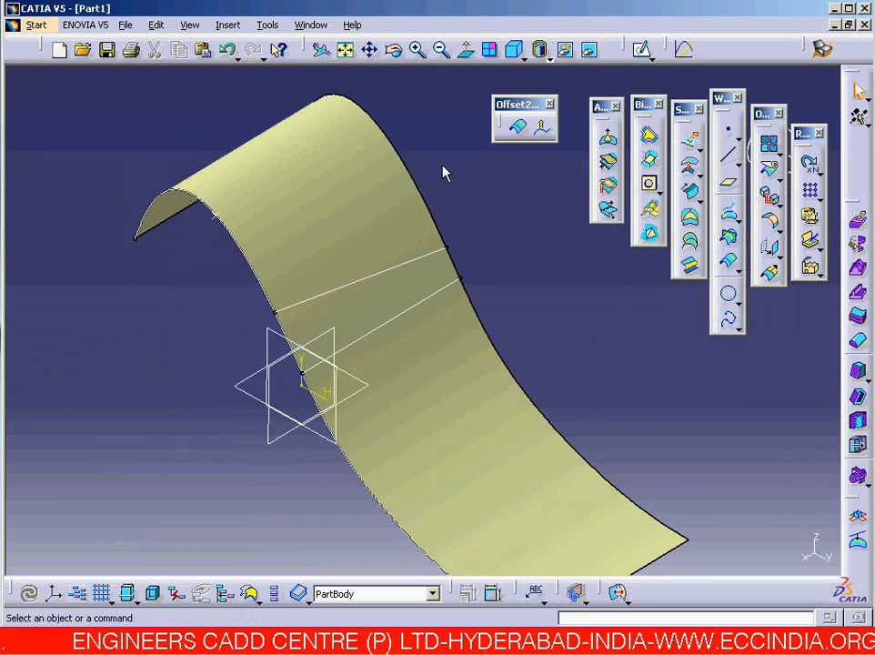
click(409, 206)
key(Delete)
key(Return)
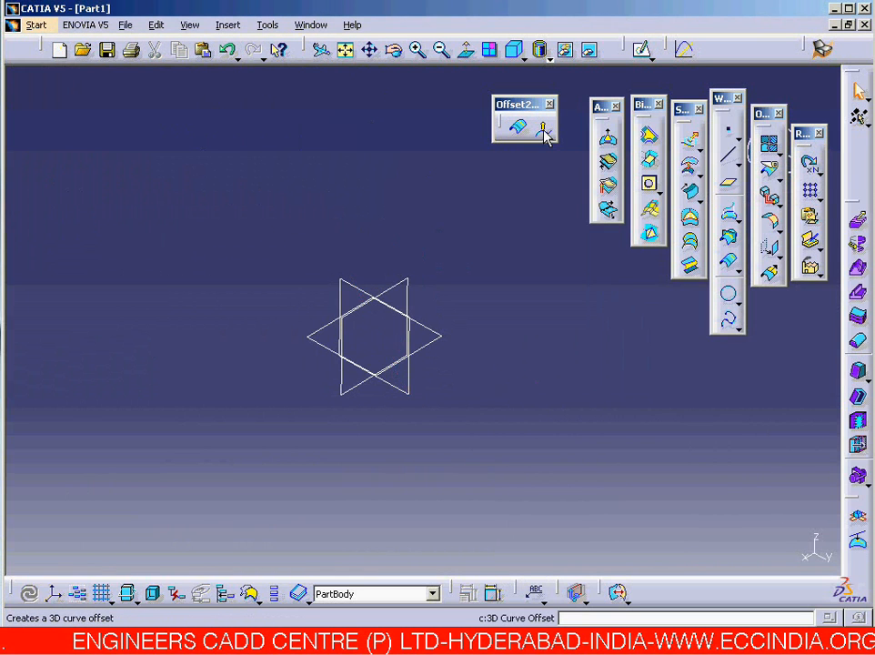
Show the specification tree and delete the leftover Sketch.10 from PartBody
key(F3)
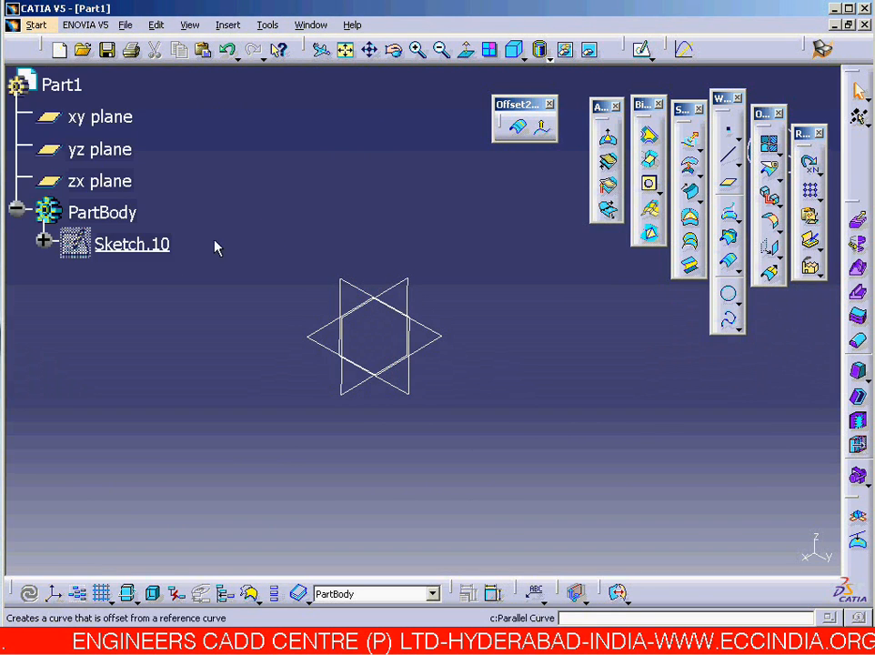
click(156, 240)
key(Delete)
key(Return)
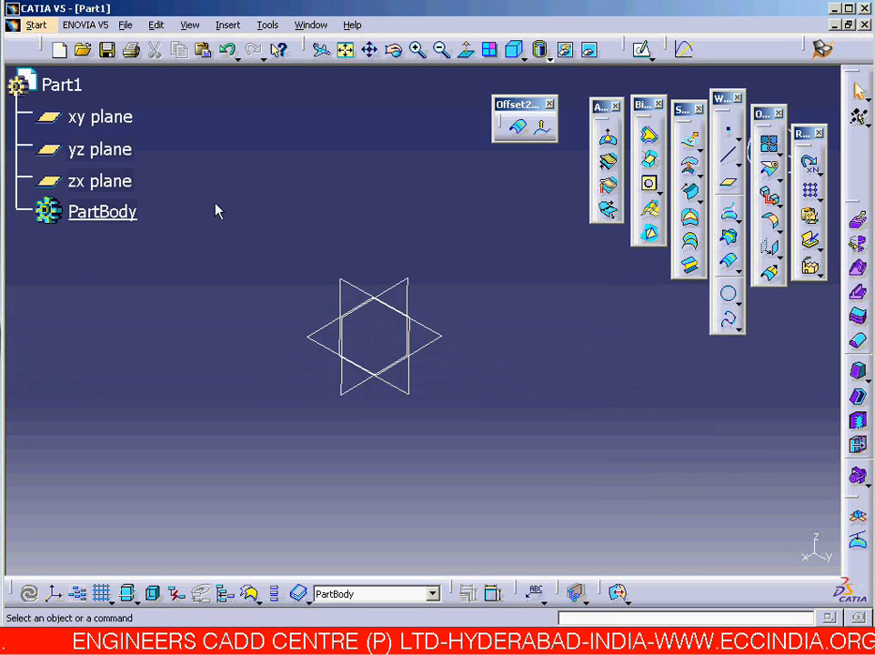
Sketch a wavy spline through seven points on the yz plane, extending to both sides of the origin, and exit the sketch
click(345, 52)
click(642, 50)
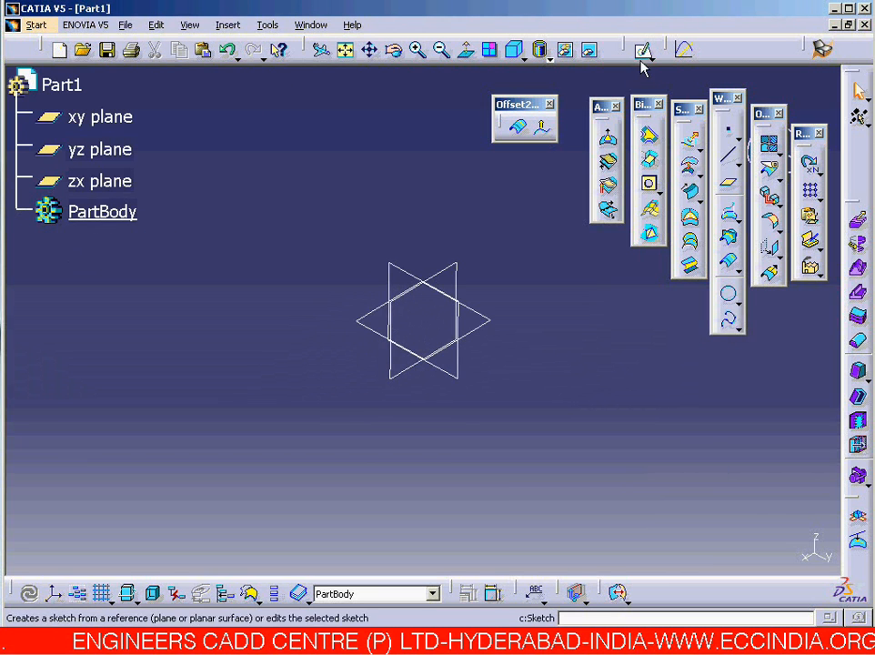
click(492, 254)
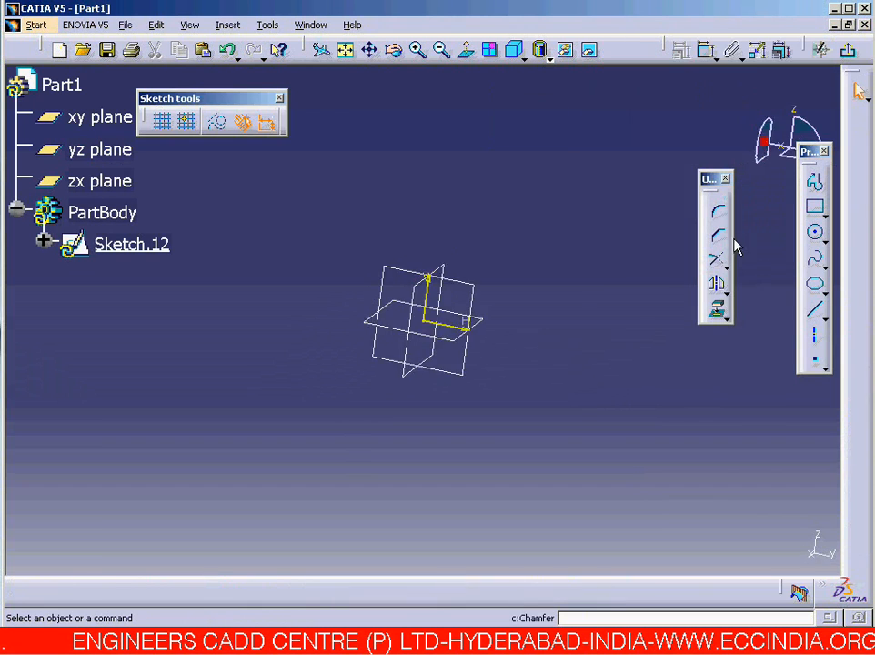
click(816, 260)
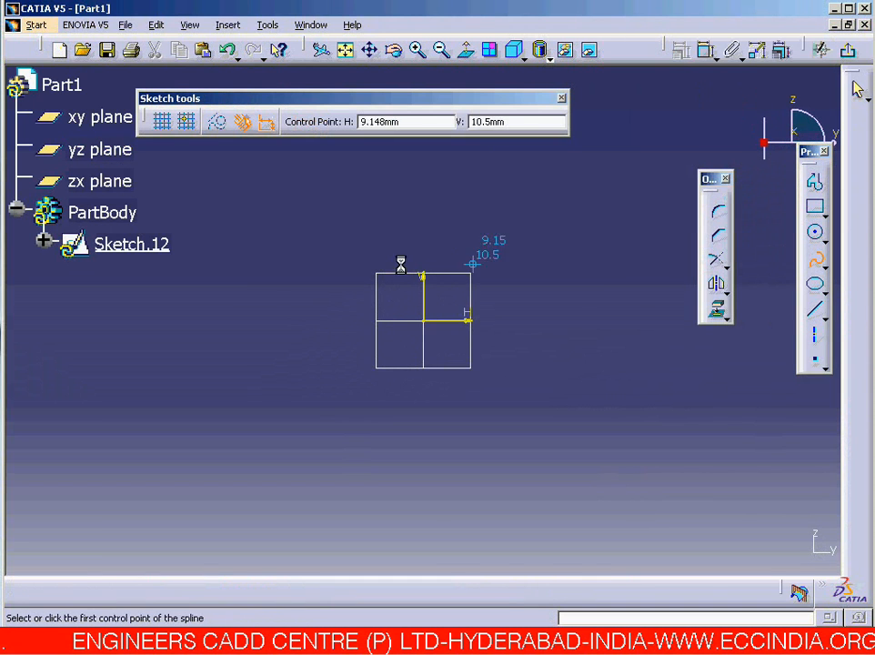
click(237, 319)
click(278, 236)
click(337, 287)
click(423, 226)
click(474, 287)
click(541, 226)
click(599, 299)
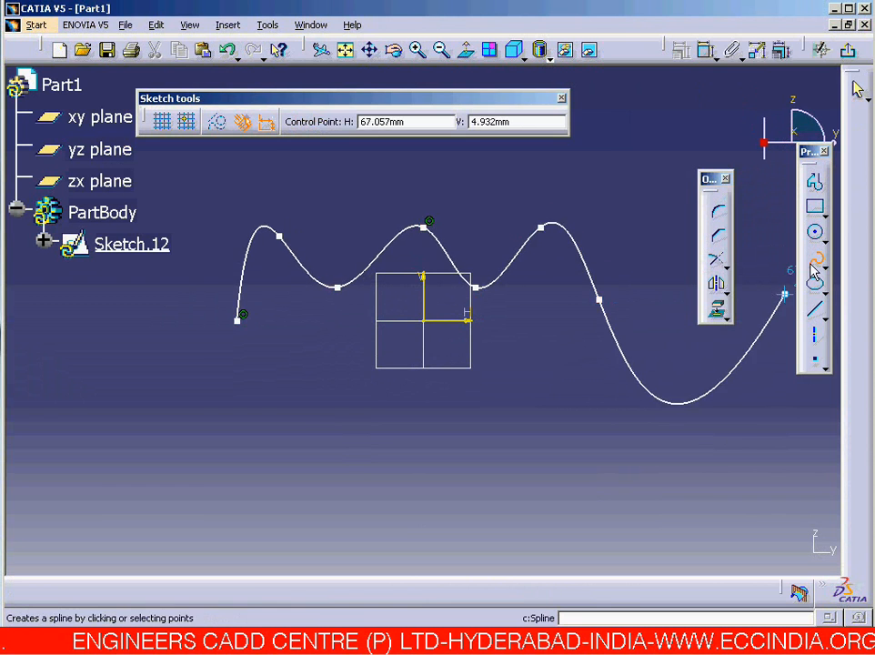
click(845, 51)
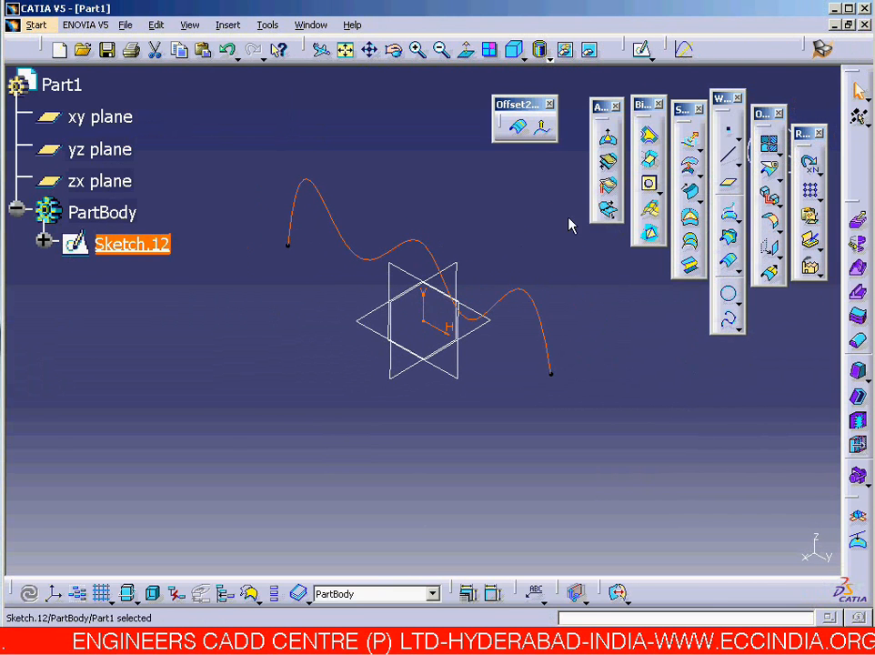
Start a 3D curve offset of Sketch.12 with the X Axis as pulling direction and a 10 mm offset
click(545, 129)
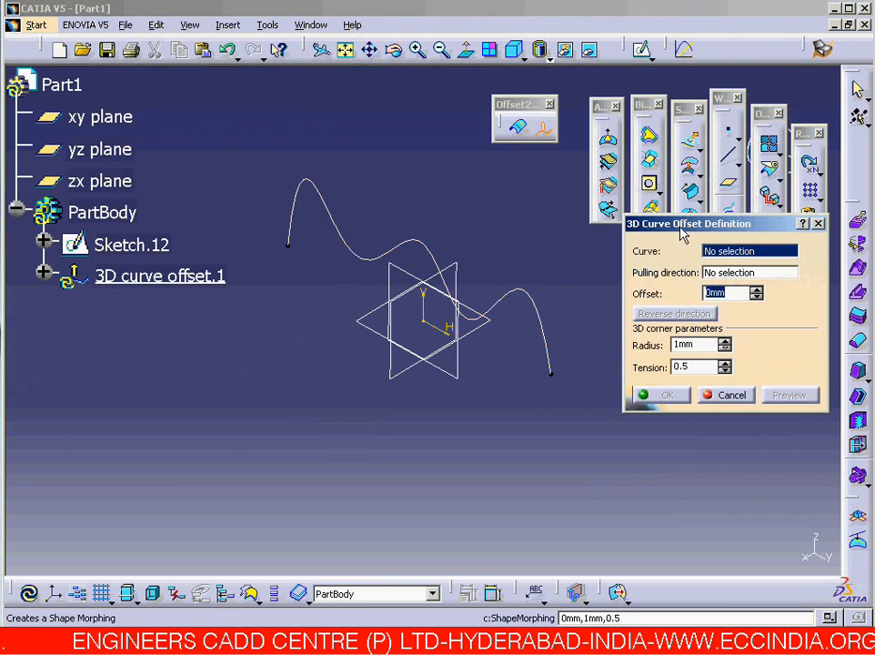
click(412, 253)
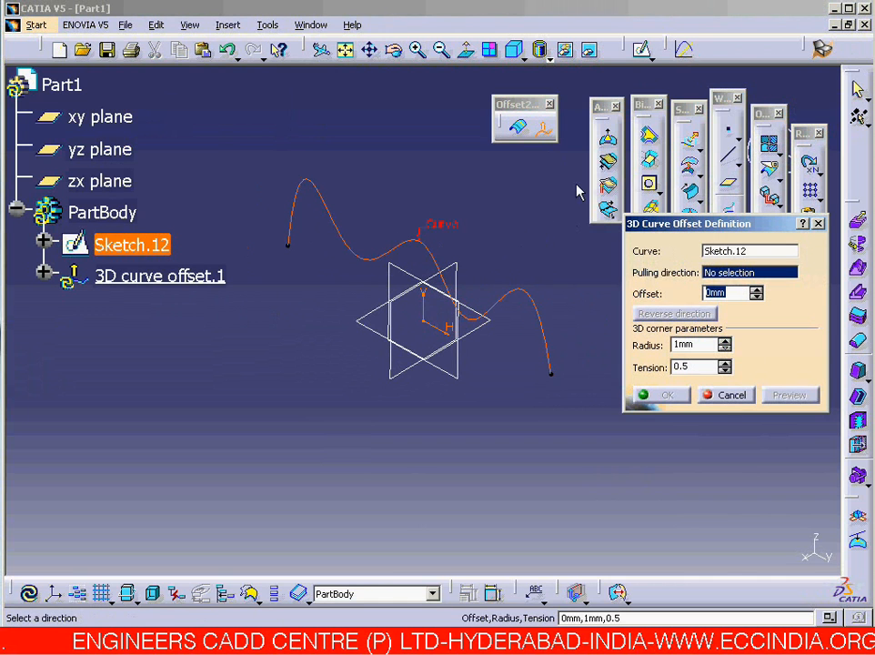
right_click(716, 278)
click(736, 349)
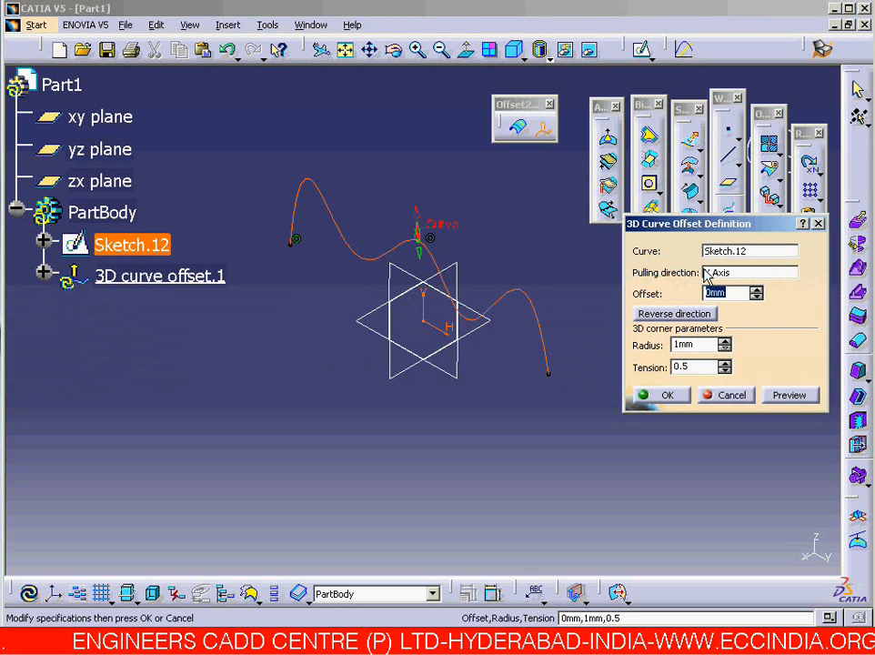
text(10)
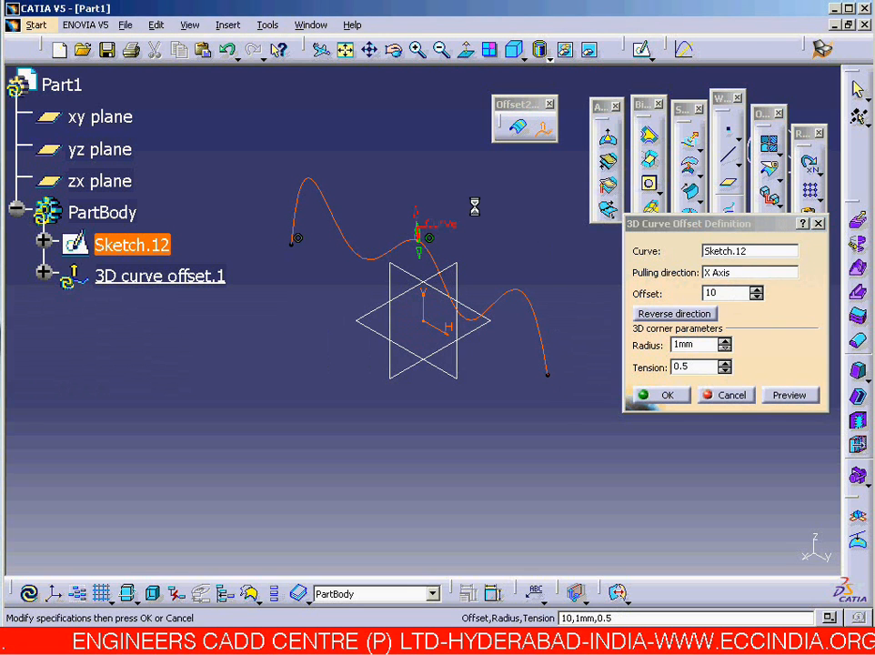
middle_drag(497, 252, 505, 274)
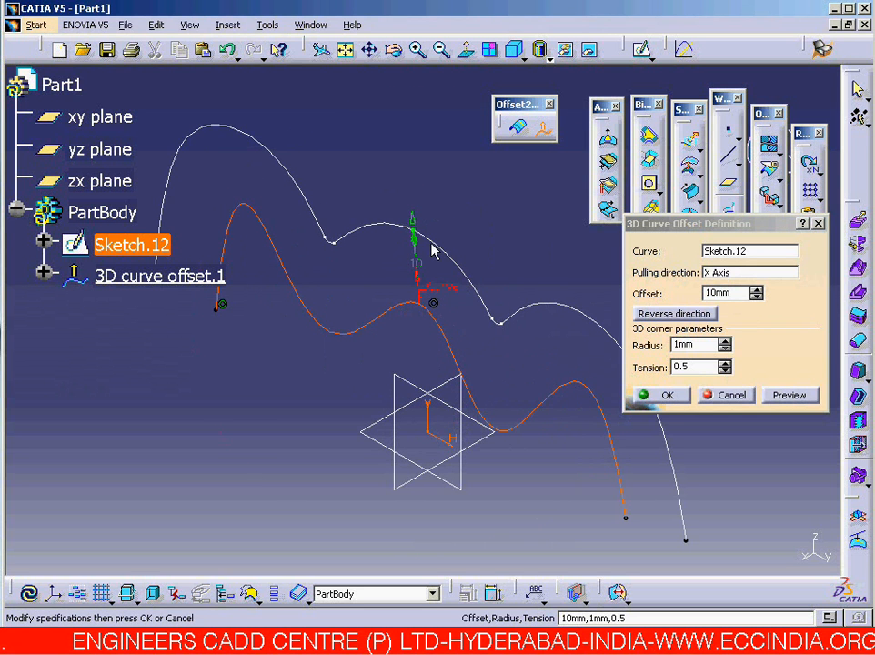
middle_drag(293, 332, 332, 269)
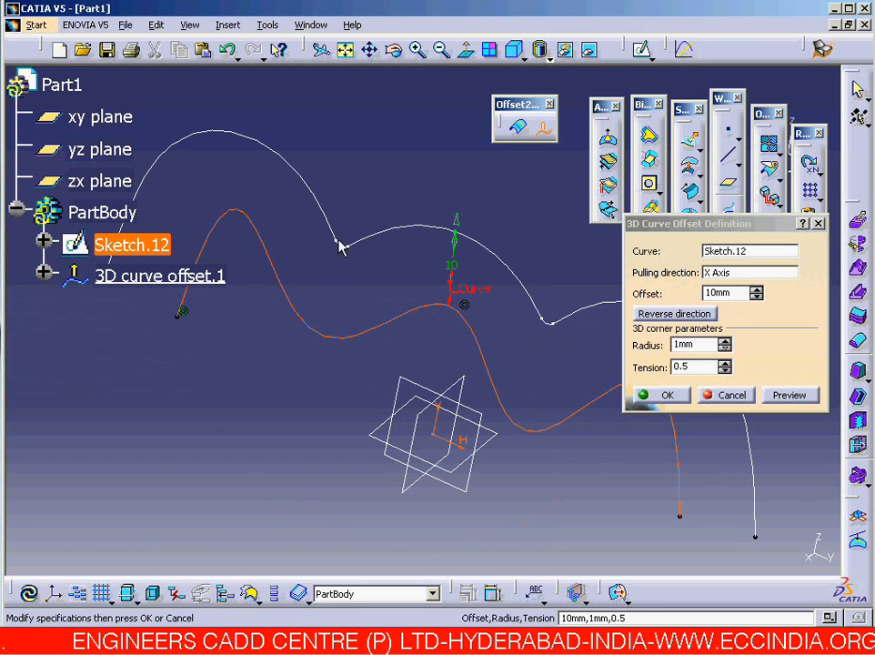
Set the 3D curve offset distance to 5 mm and the 3D corner radius to 2 mm
click(688, 344)
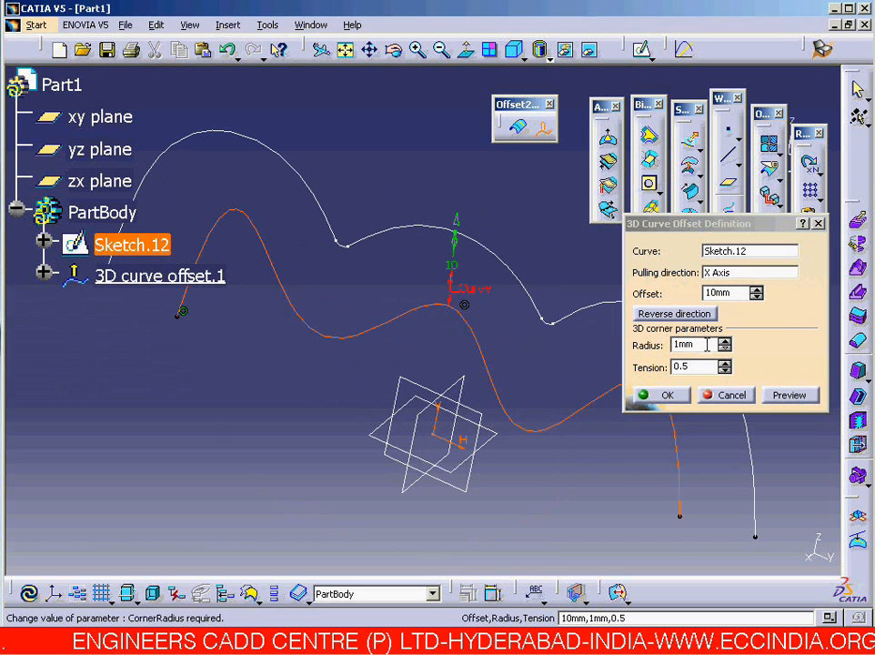
double_click(718, 293)
text(5)
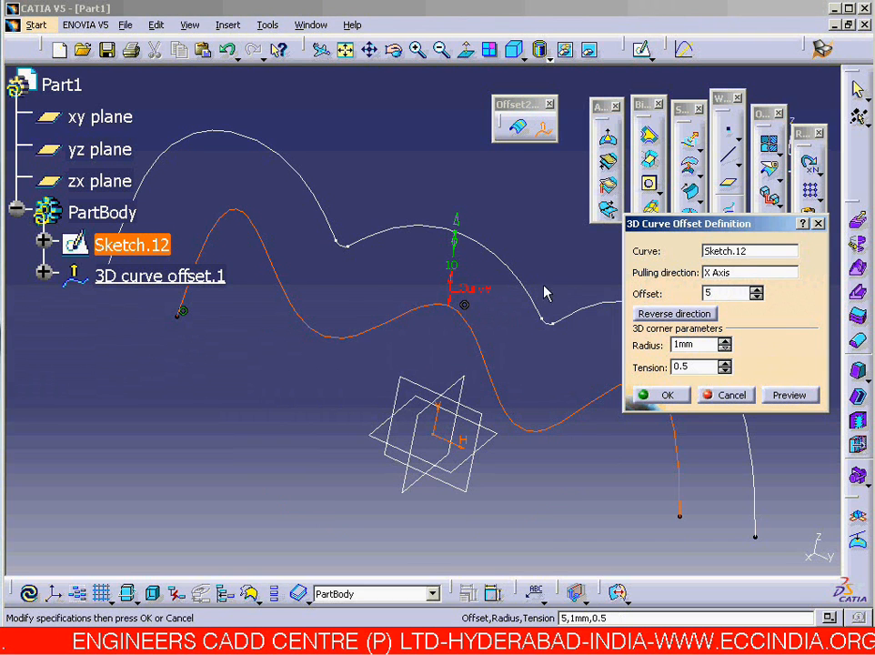
click(562, 270)
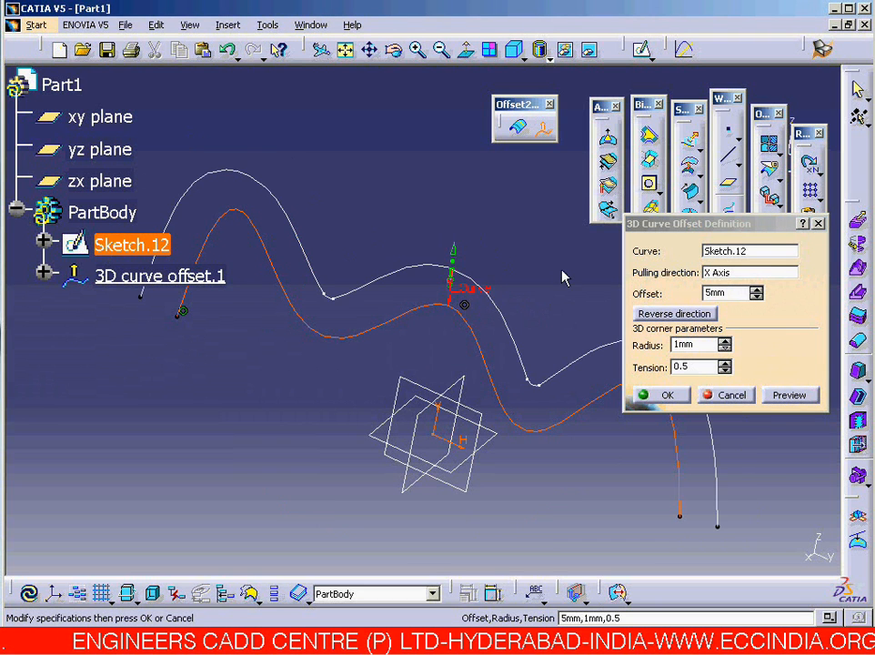
drag(697, 345, 630, 344)
text(2)
click(562, 303)
Raise the 3D corner tension to 0.7 and on to 1.1, checking the offset curve's corner
click(693, 366)
click(725, 364)
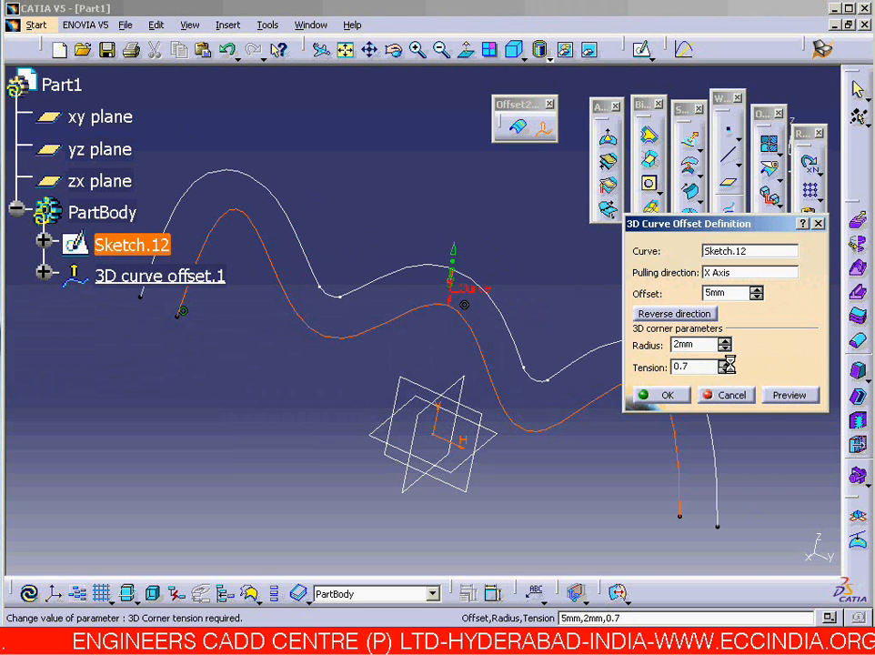
middle_drag(381, 343, 576, 396)
click(726, 363)
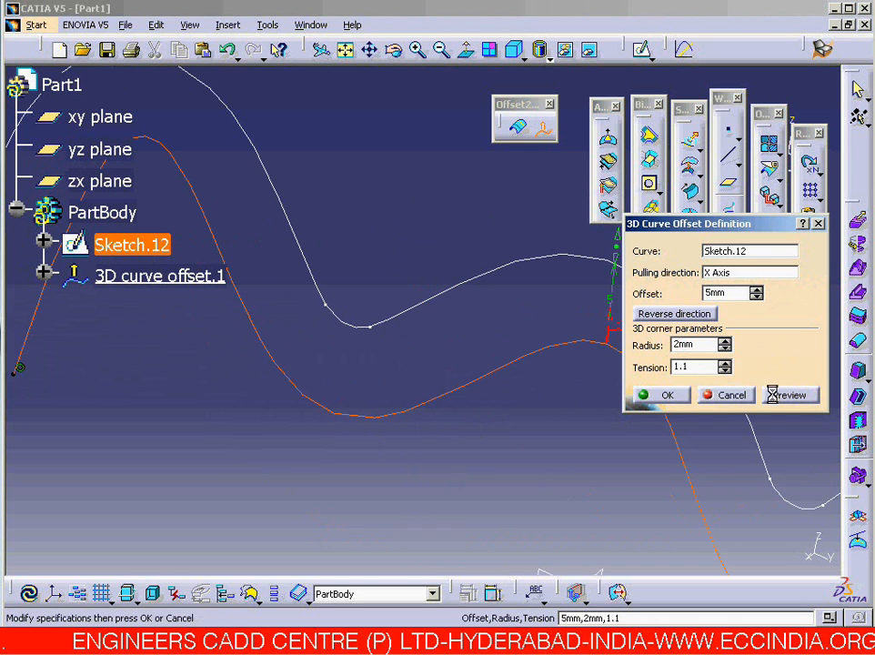
Try 3D corner tension values of 3, 6 and 1 on the offset curve
double_click(733, 365)
text(3)
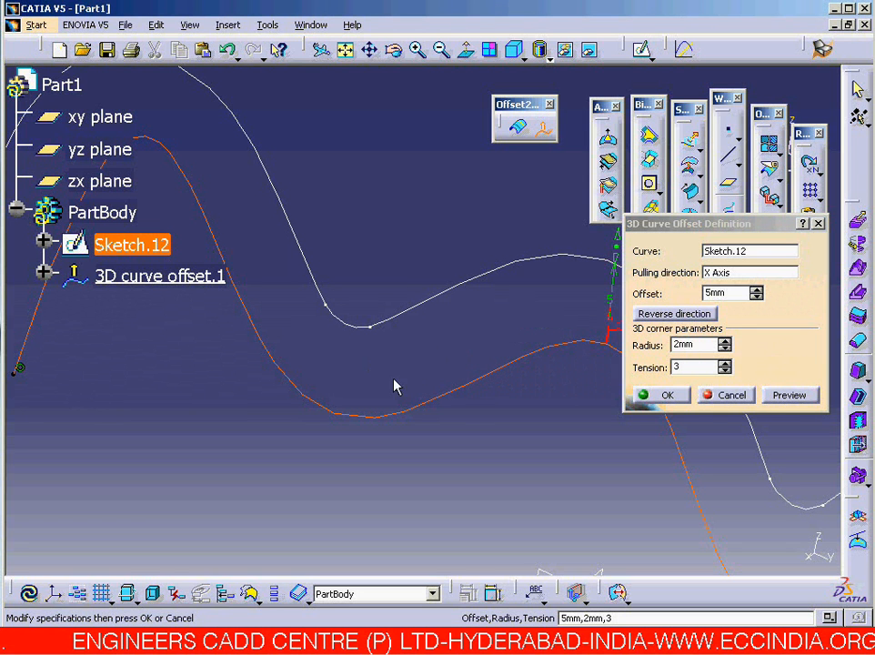
middle_drag(336, 330, 459, 332)
click(681, 366)
text(6)
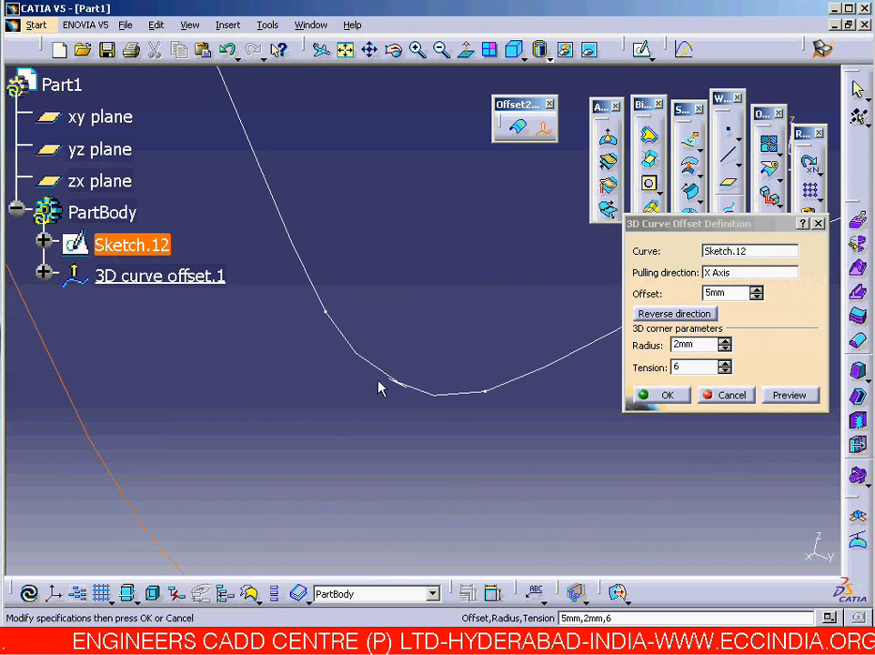
click(689, 367)
text(1)
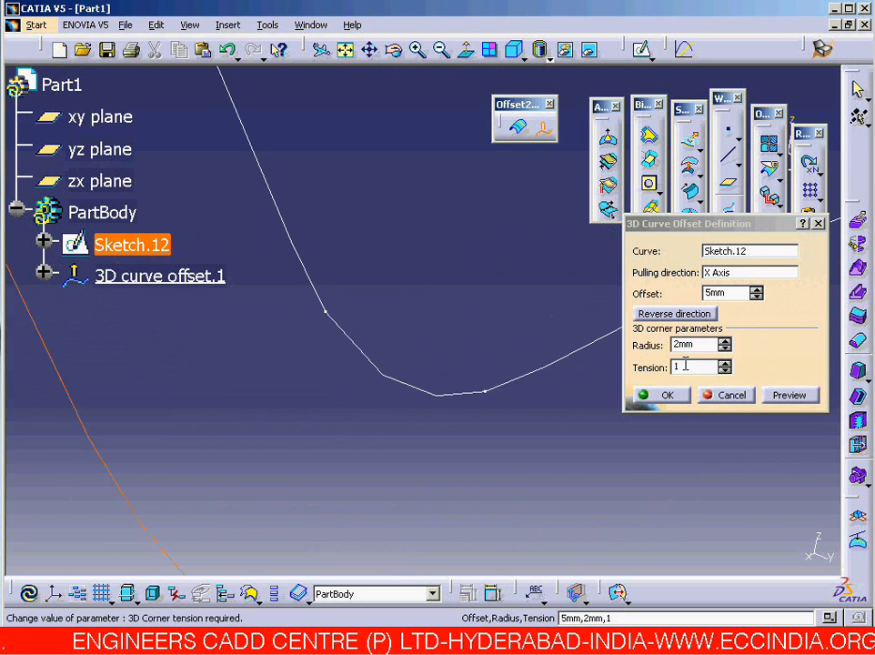
Set the 3D corner tension to 0.5 and create the offset curve
drag(686, 365, 642, 362)
text(.5)
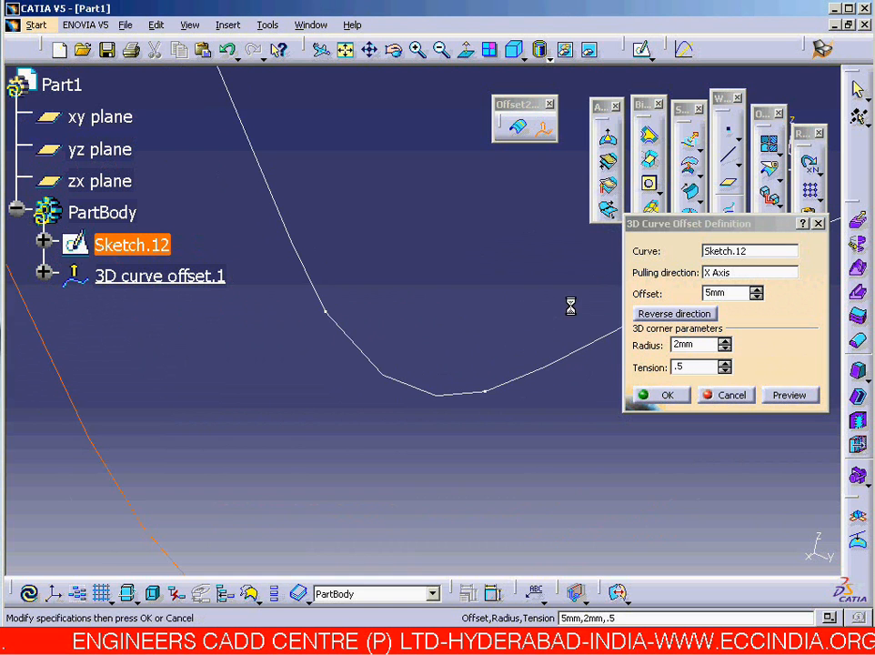
click(666, 398)
Delete the 3D offset curve and the spline Sketch.12, leaving PartBody empty
click(346, 50)
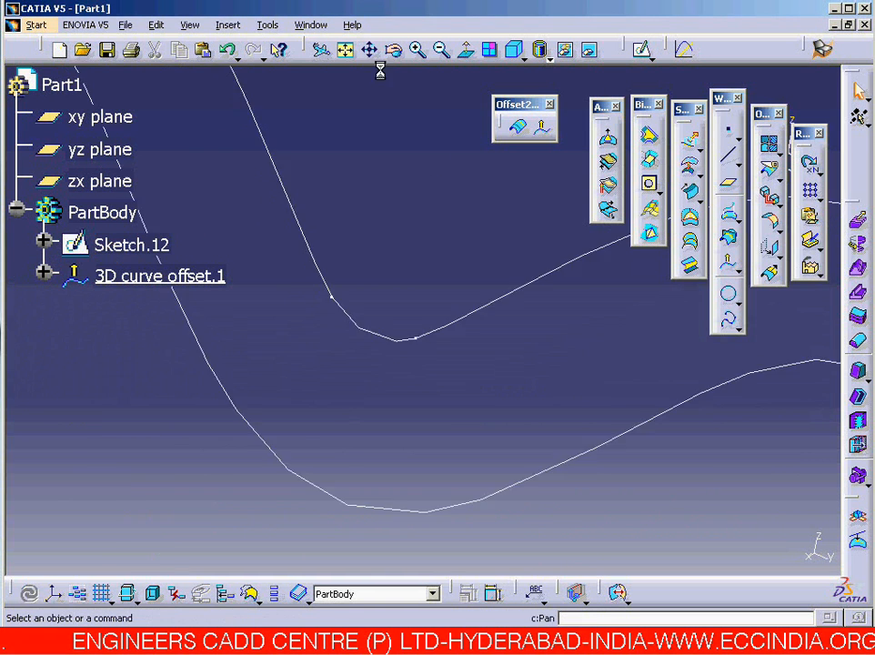
click(514, 49)
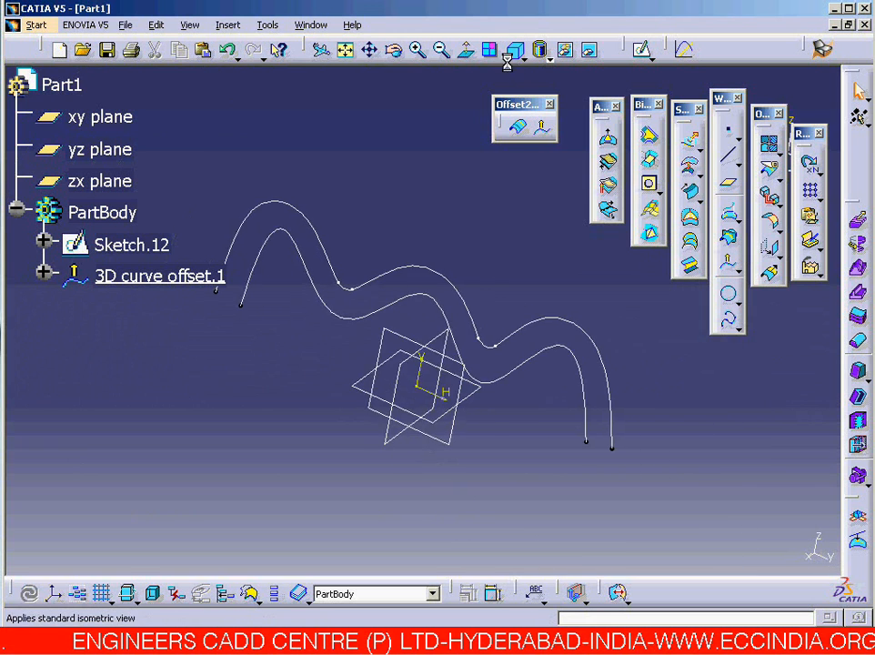
click(425, 273)
key(Delete)
key(Return)
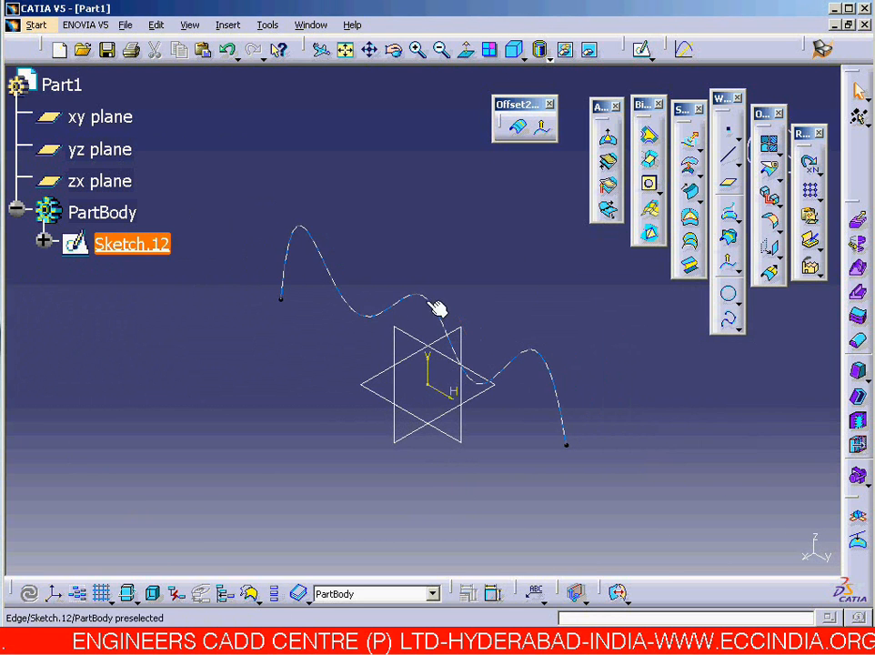
click(344, 51)
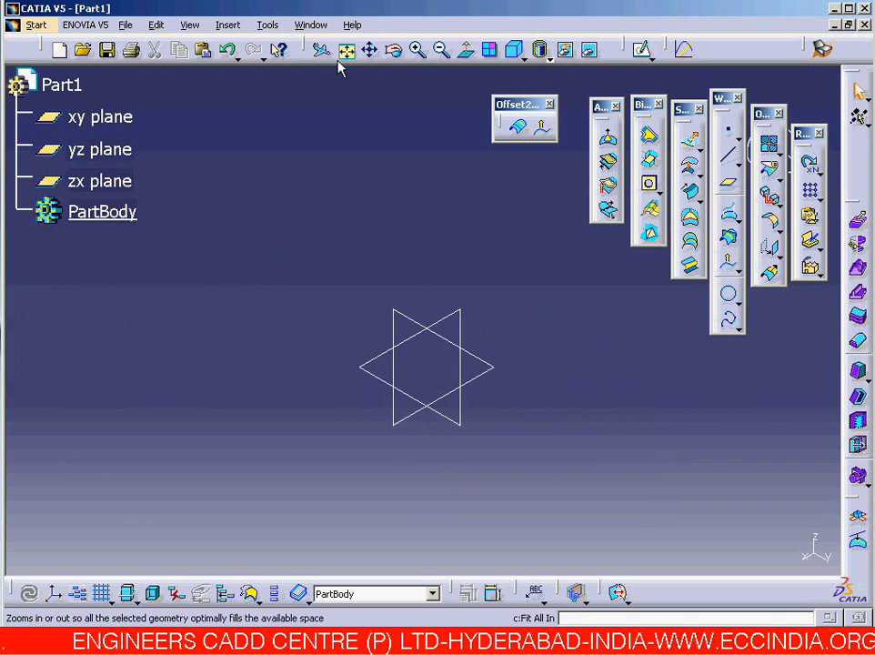
Switch to the FreeStyle workbench
click(36, 25)
mouse_move(82, 86)
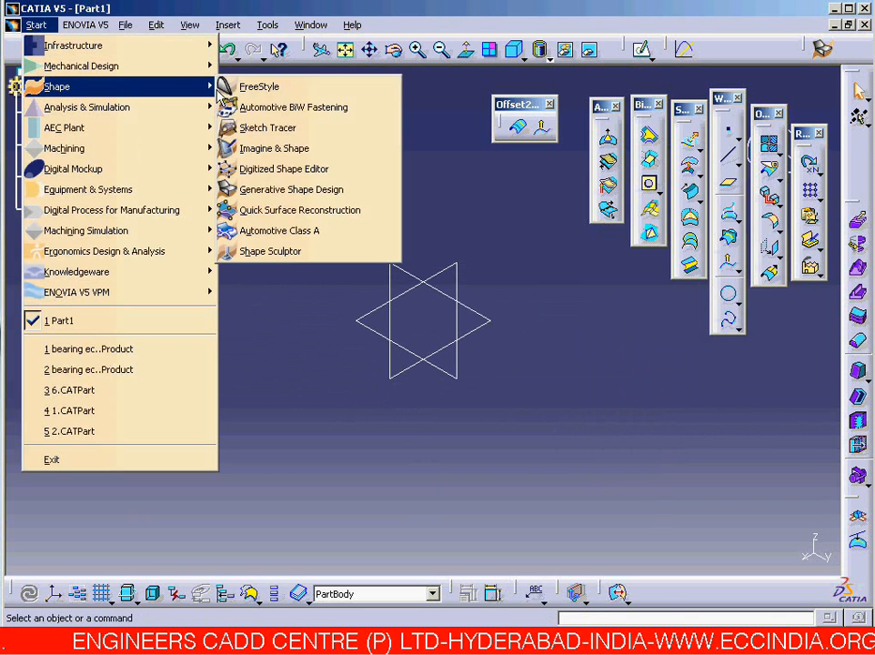
click(263, 87)
Draw a 3D curve through ten freely placed points, arching around the reference planes and ending below them
click(726, 250)
click(160, 363)
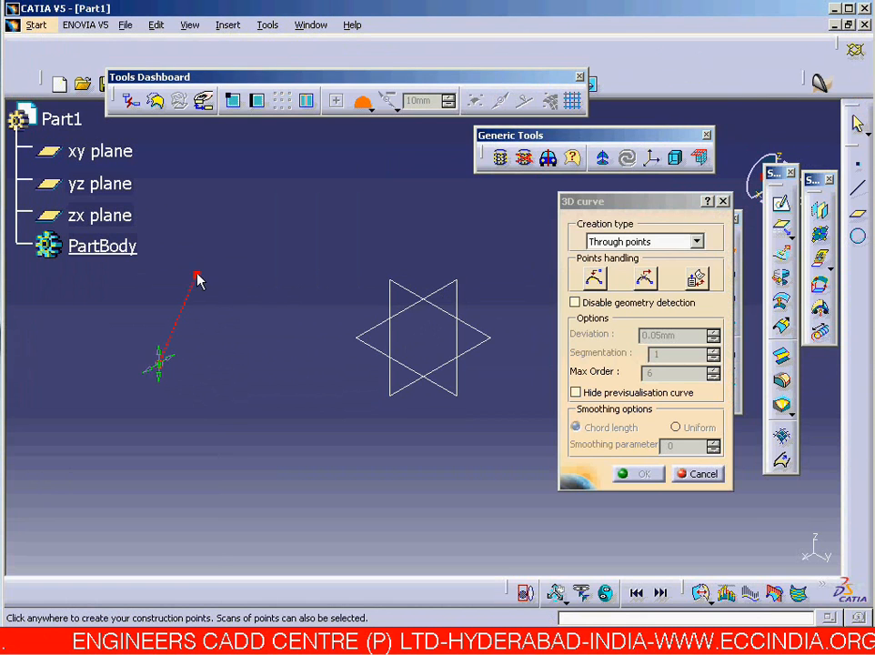
click(196, 273)
click(270, 281)
click(336, 206)
click(422, 221)
click(480, 285)
click(485, 320)
click(400, 434)
click(340, 465)
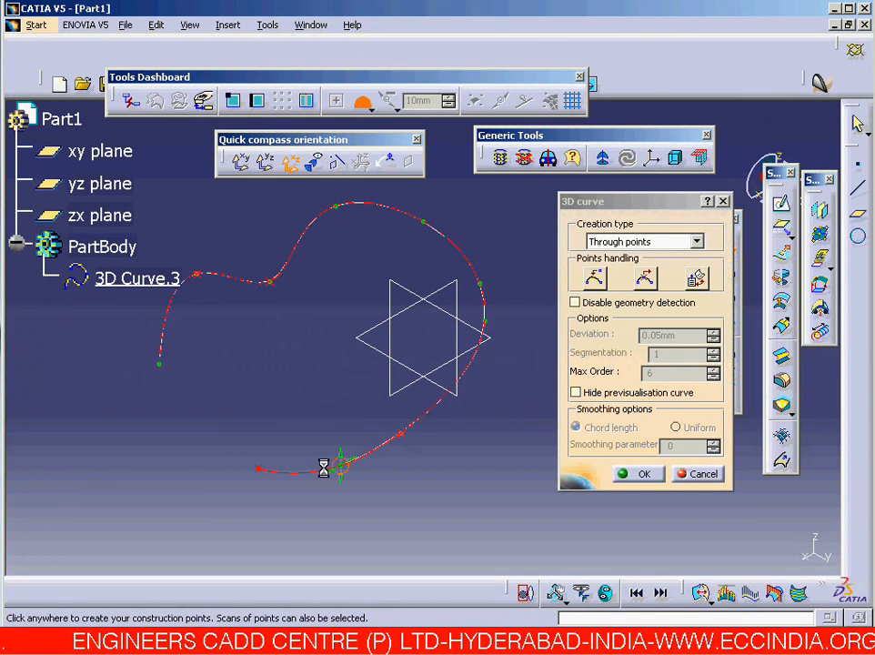
click(259, 469)
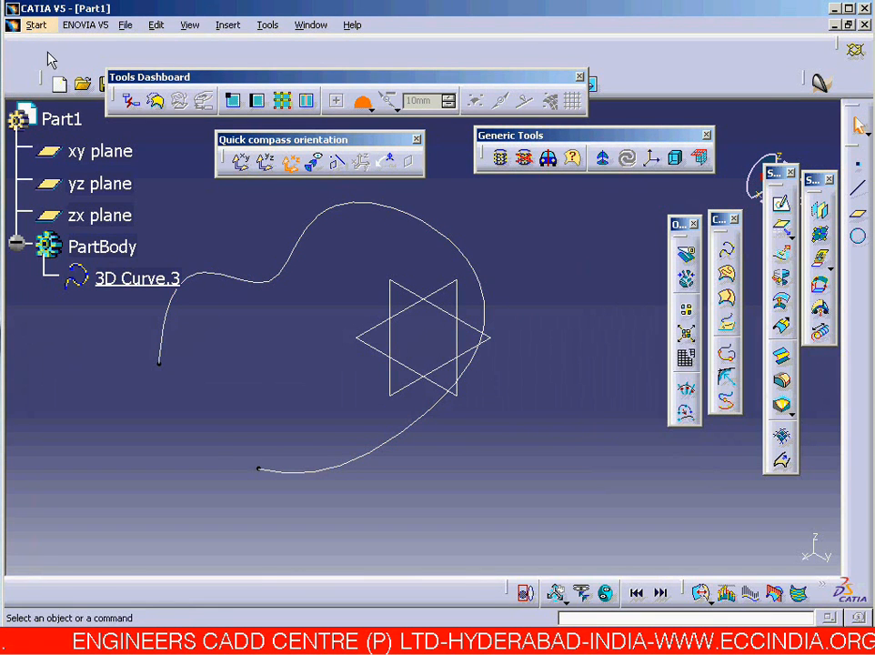
Return to the Generative Shape Design workbench
click(36, 24)
mouse_move(60, 84)
click(300, 167)
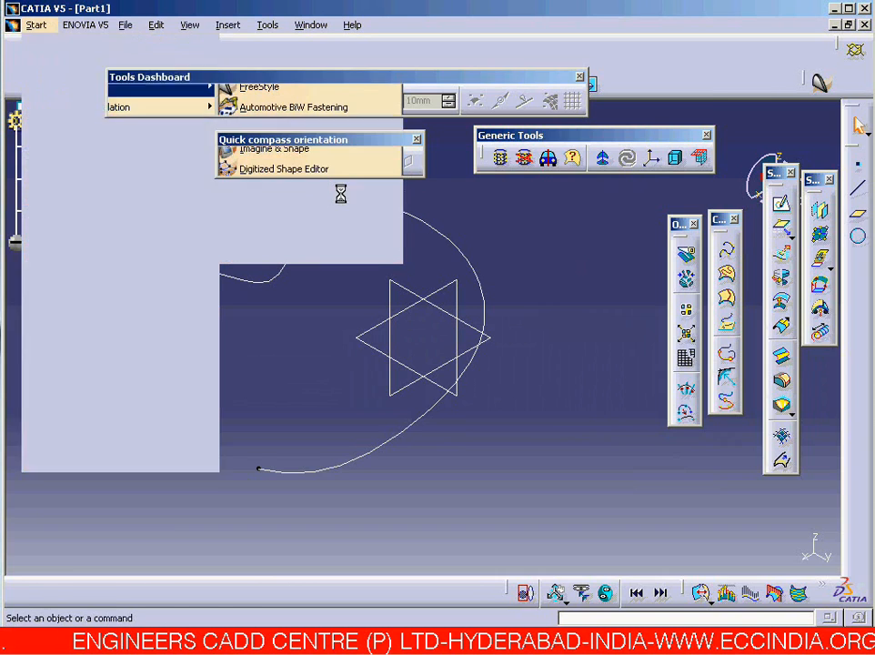
click(418, 140)
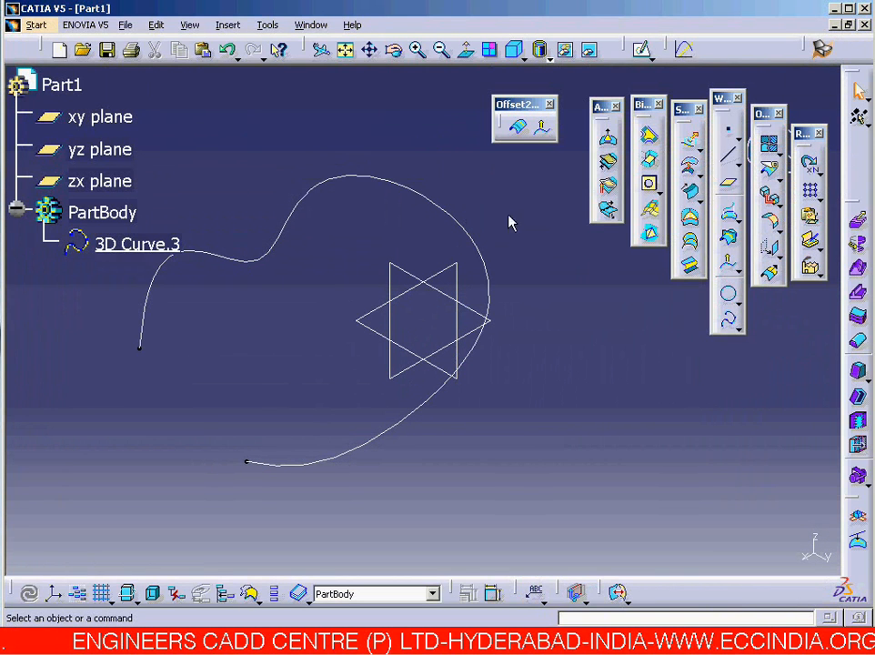
Define a 3D curve offset of 3D Curve.3 with the X axis as pulling direction and 5 mm offset, and preview it
click(542, 132)
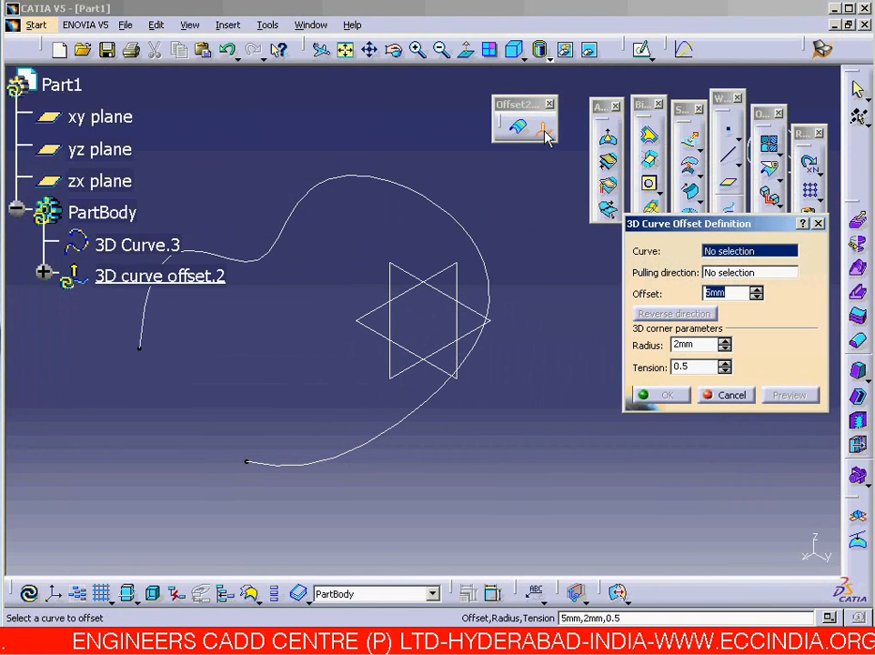
click(434, 189)
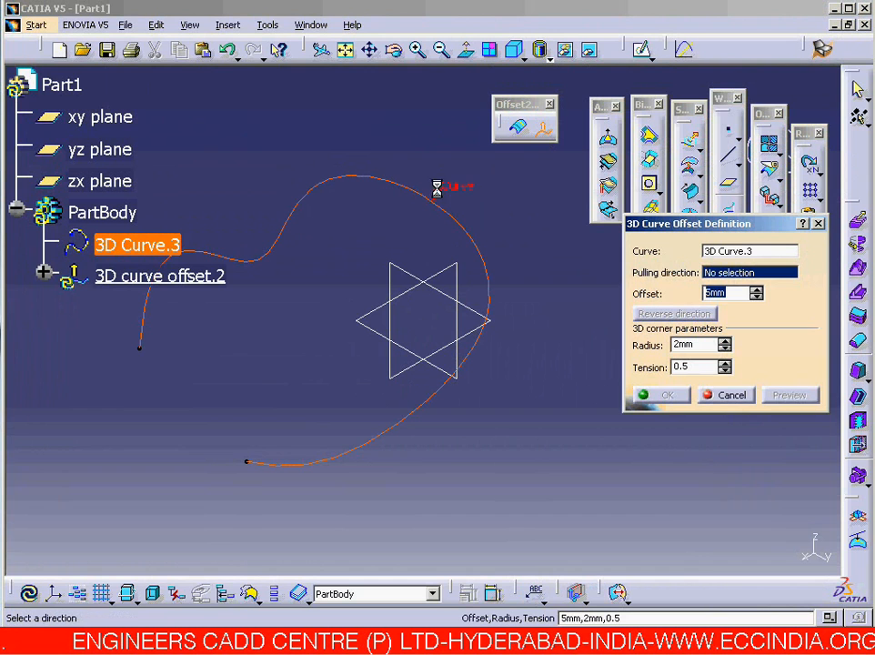
right_click(707, 282)
click(748, 355)
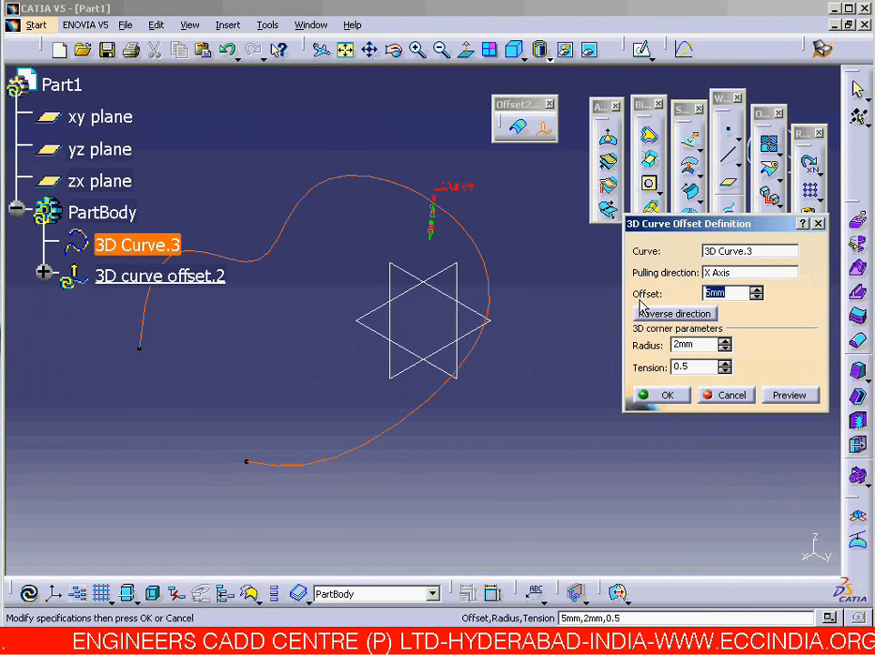
click(788, 395)
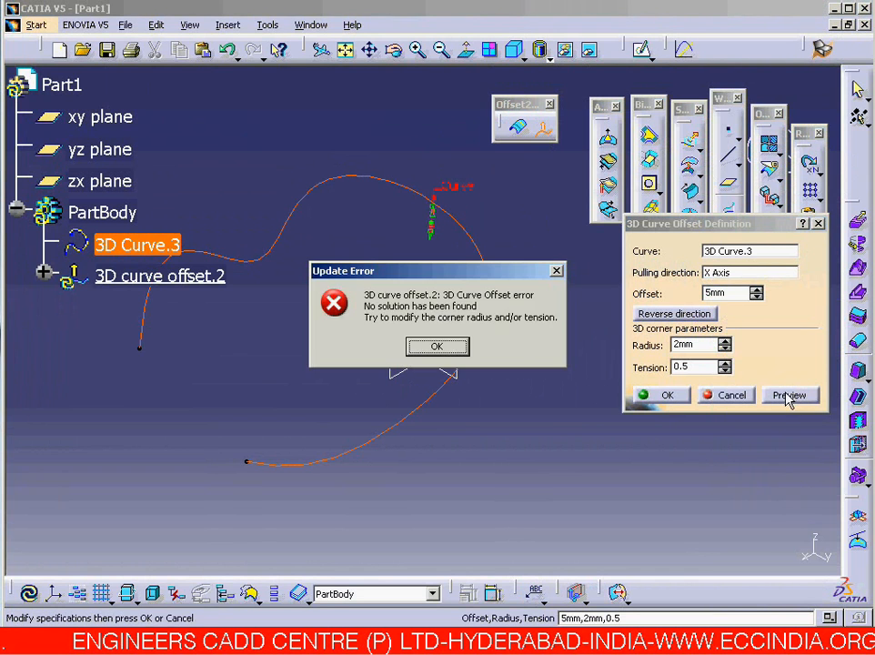
click(451, 349)
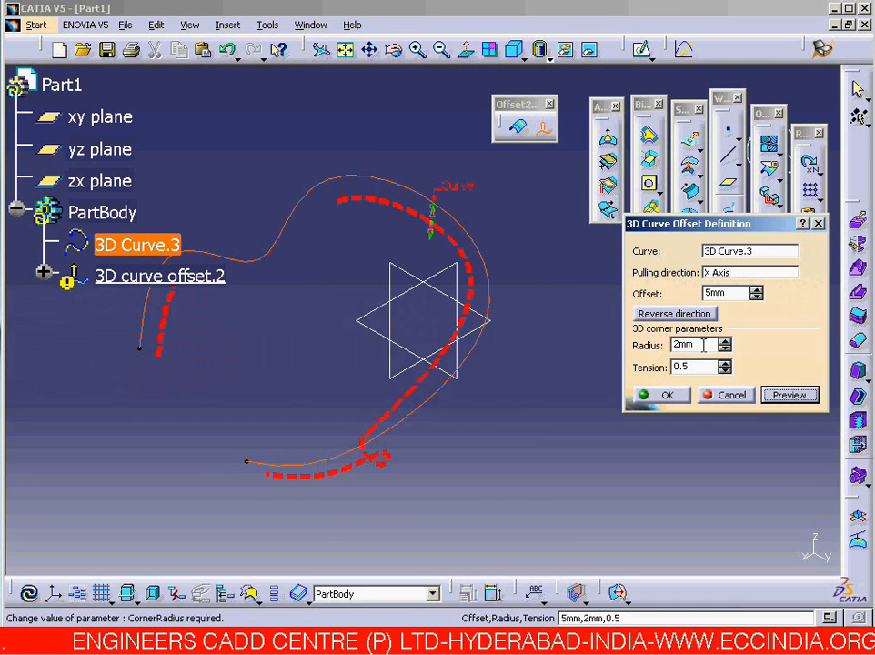
Set the 3D corner radius of the offset to 1 mm and recompute it
double_click(684, 343)
text(1)
key(Return)
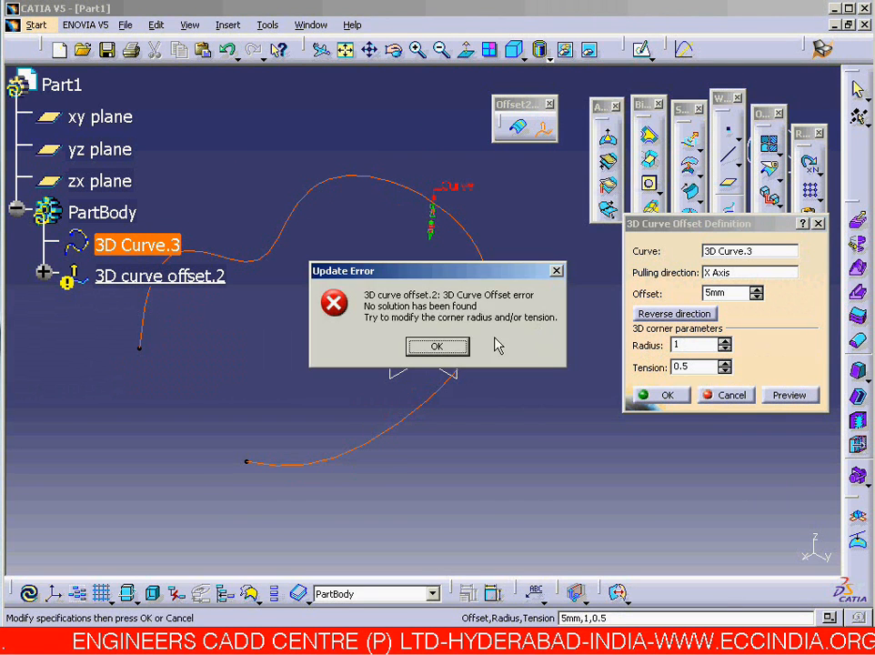
click(437, 345)
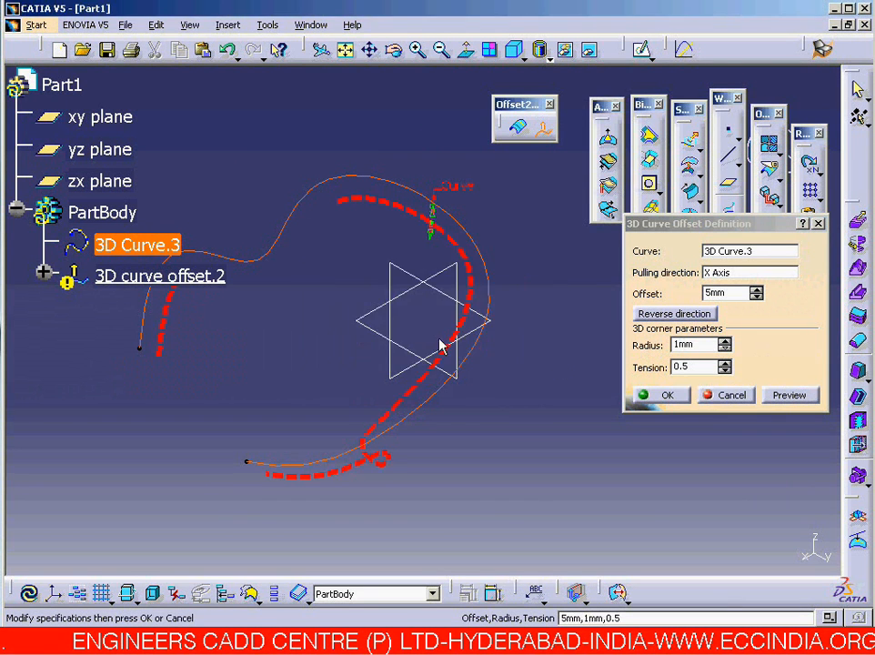
Change the pulling direction to the Y axis, inspect the previewed offset without the specification tree, and create the curve
click(719, 281)
right_click(717, 282)
click(743, 373)
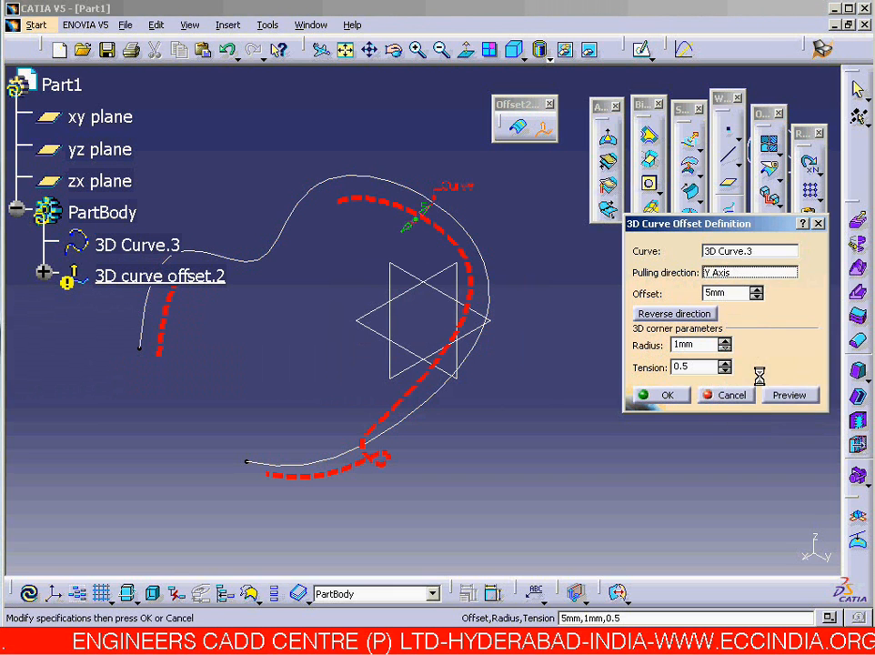
click(790, 396)
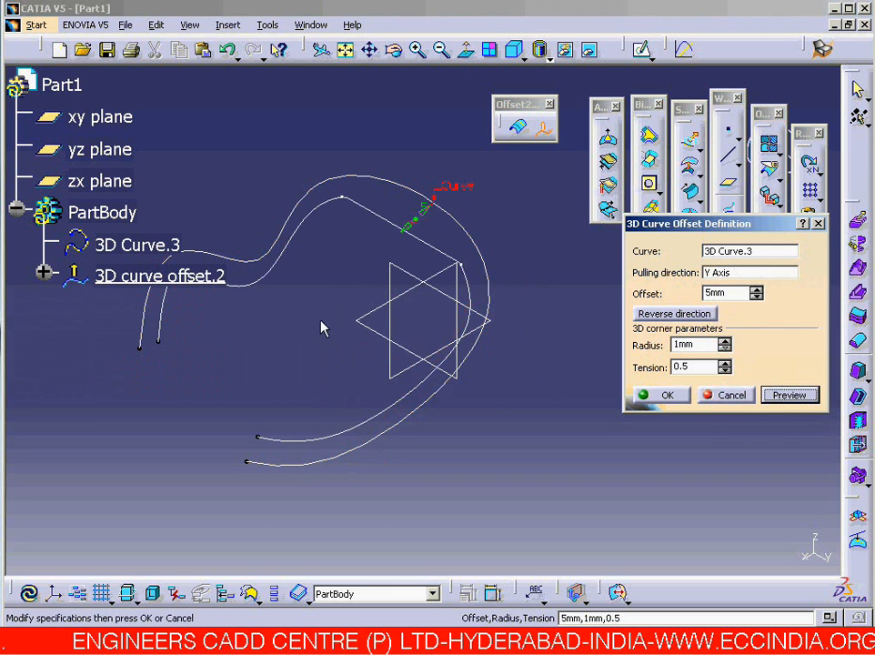
key(F3)
middle_drag(352, 343, 499, 114)
click(513, 49)
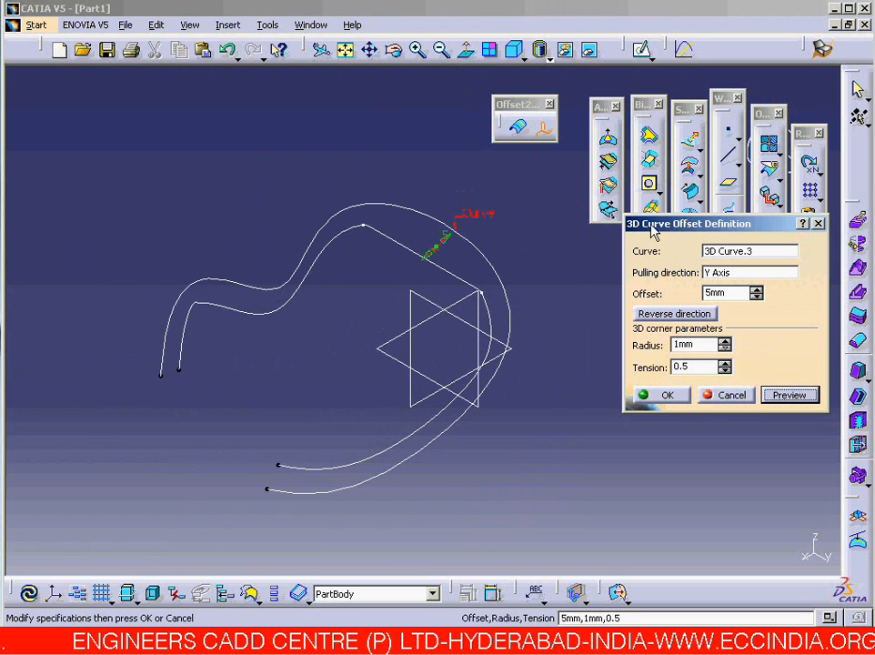
click(670, 396)
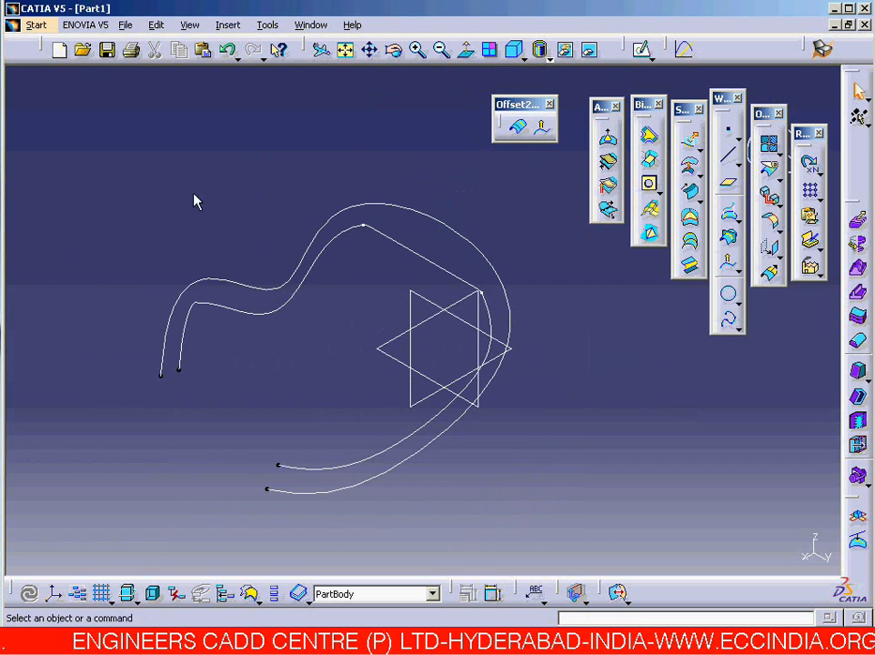
Show the specification tree again and delete the 3D curve offset and 3D Curve.3 from PartBody
key(F3)
click(161, 277)
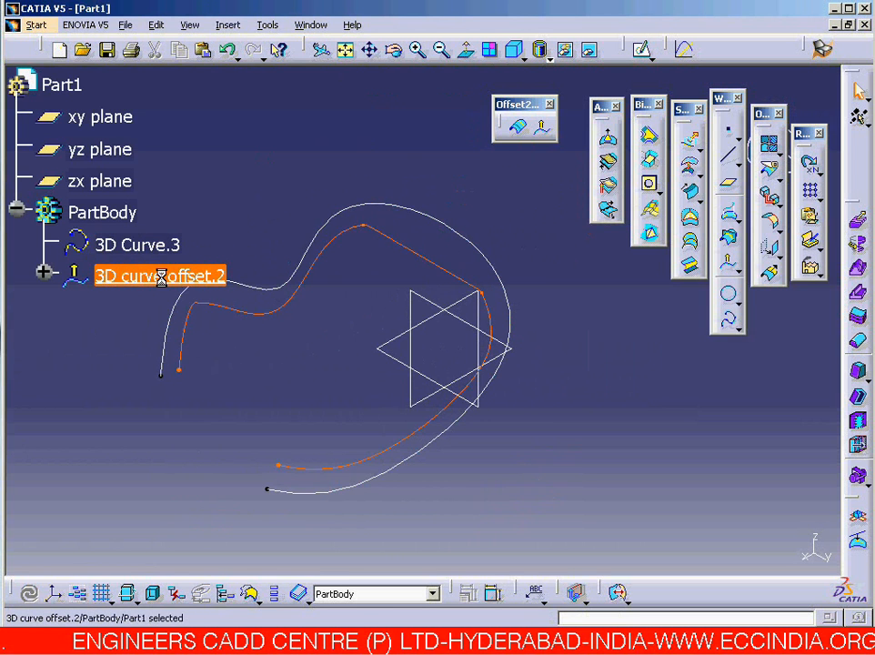
right_click(159, 277)
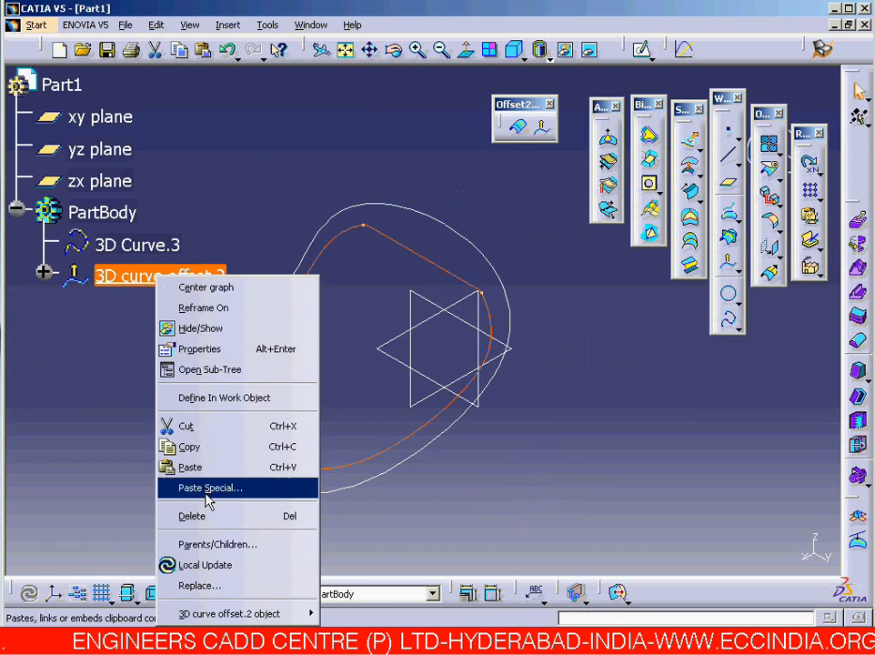
click(191, 515)
key(Return)
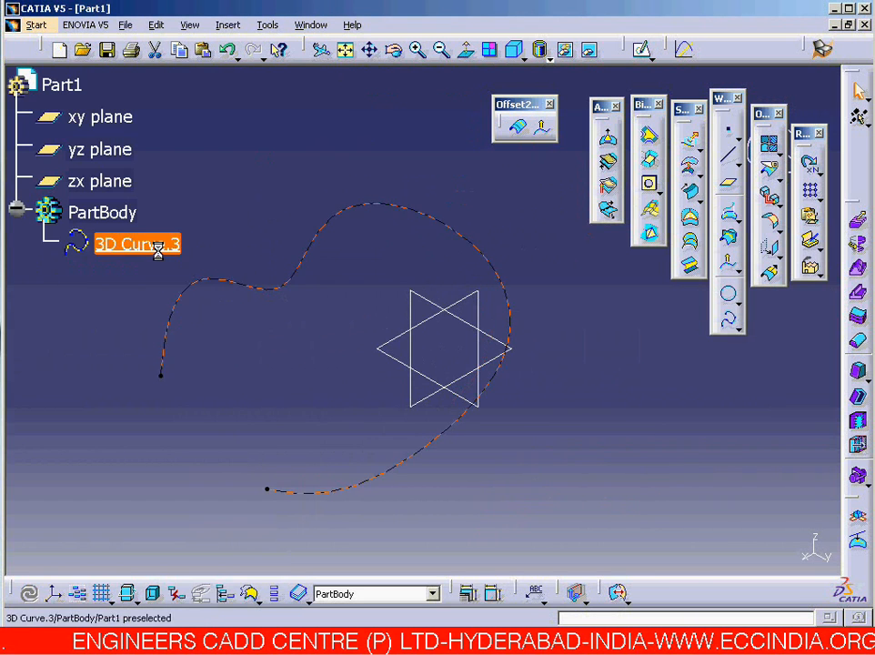
click(550, 105)
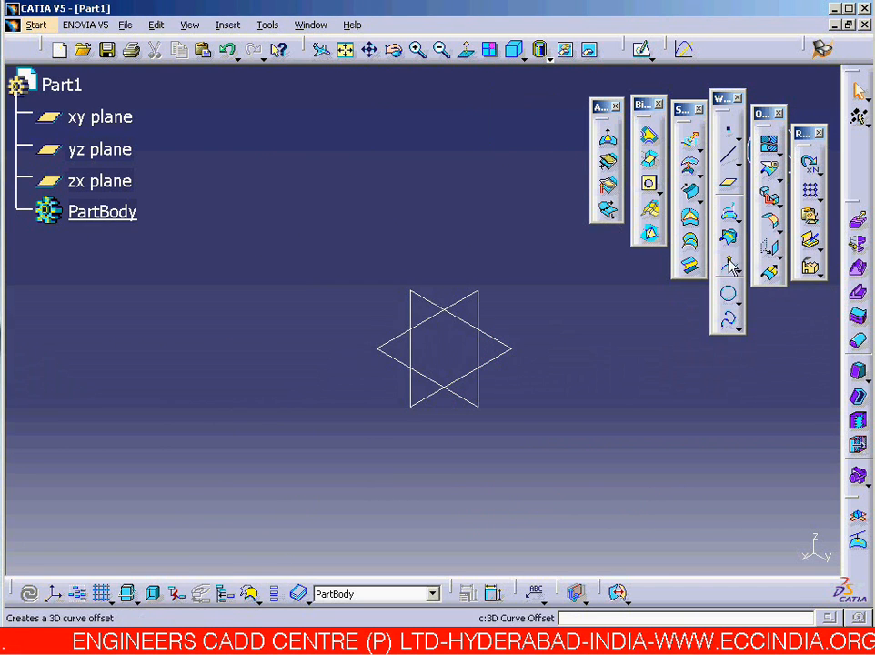
click(740, 306)
drag(743, 309, 431, 135)
click(521, 98)
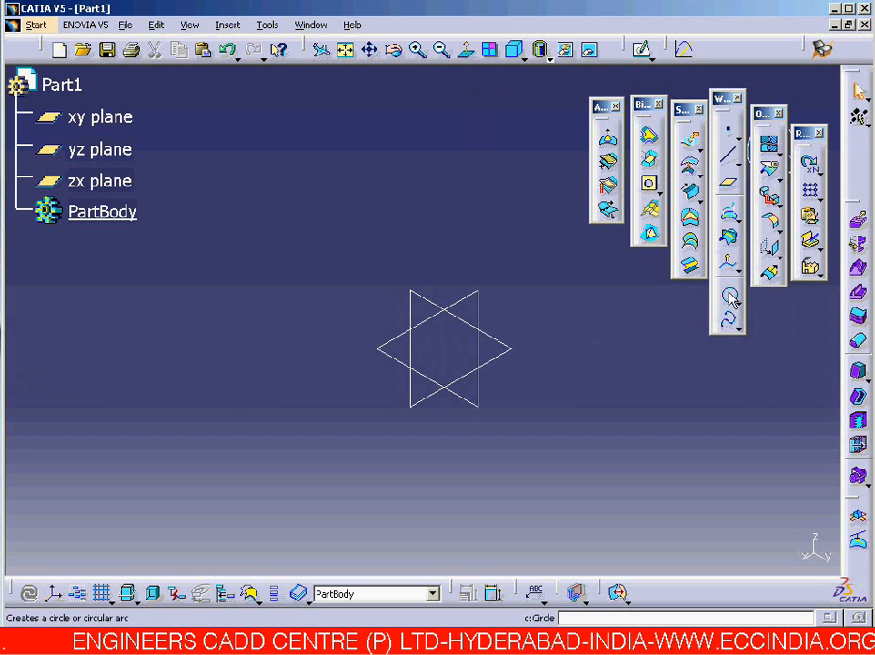
Float the set of curve tools and start a Spiral with the xy plane as its support
click(741, 329)
drag(748, 335, 380, 142)
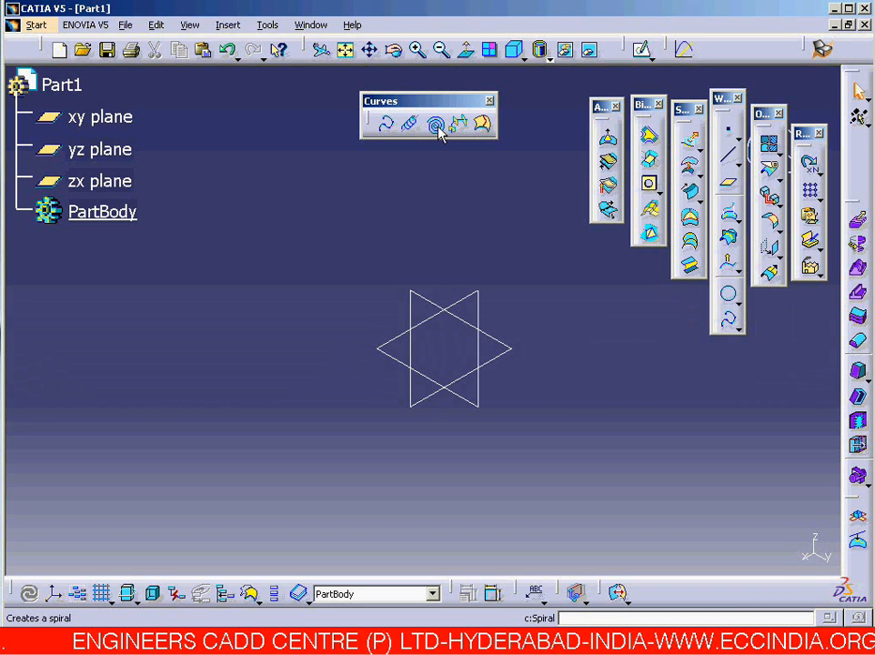
click(435, 126)
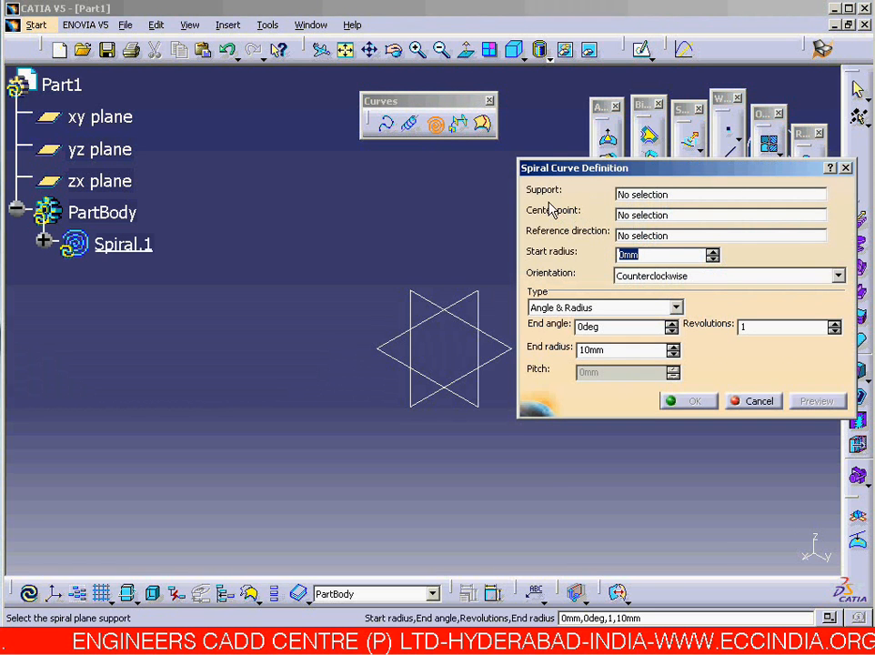
click(642, 196)
middle_drag(496, 326, 420, 298)
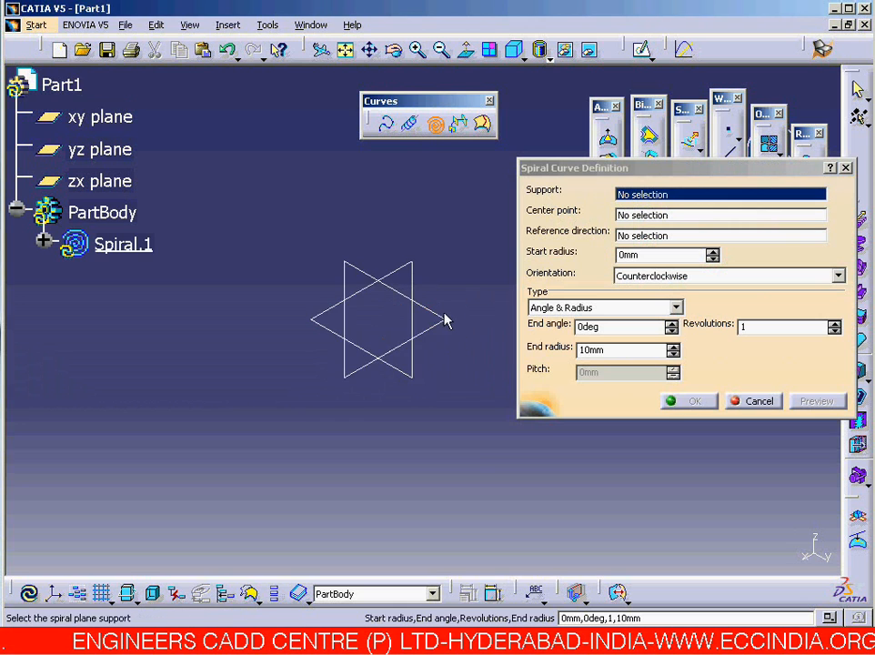
click(442, 321)
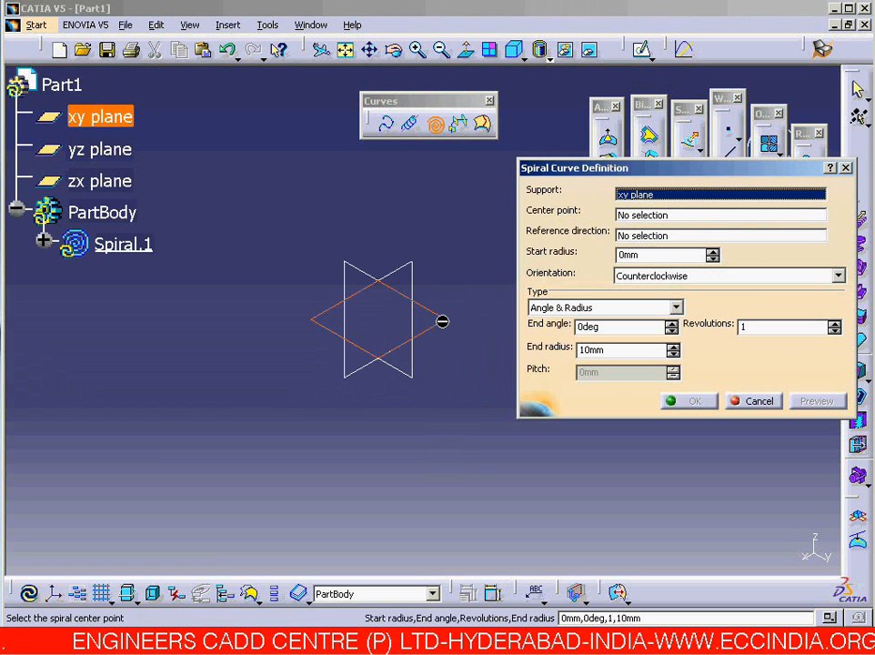
Create the spiral's center point by coordinates at X 0 mm, Y 10 mm, Z 0 mm
click(628, 215)
right_click(629, 218)
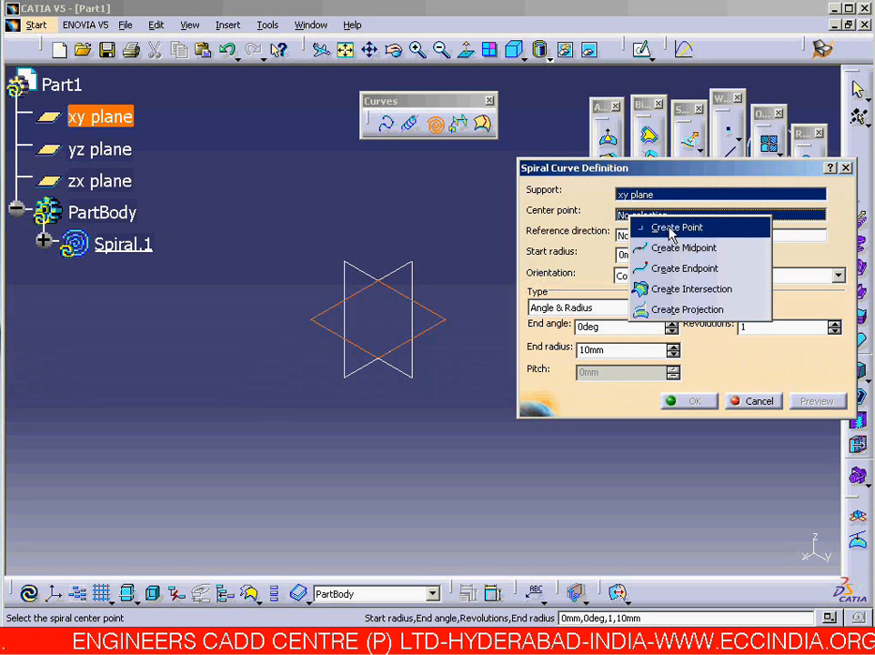
click(673, 228)
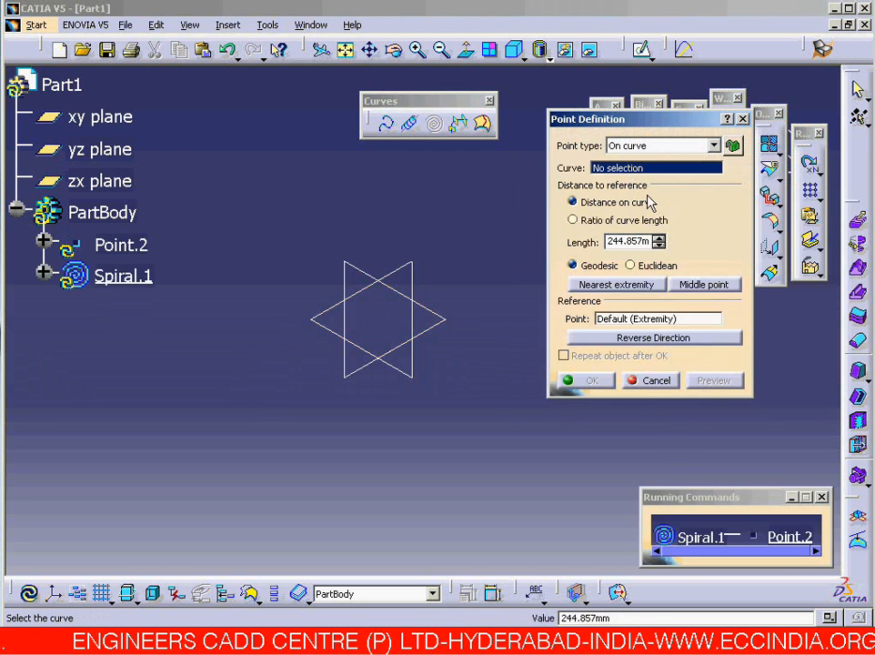
click(641, 145)
click(638, 163)
click(616, 189)
double_click(617, 188)
text(10)
key(Return)
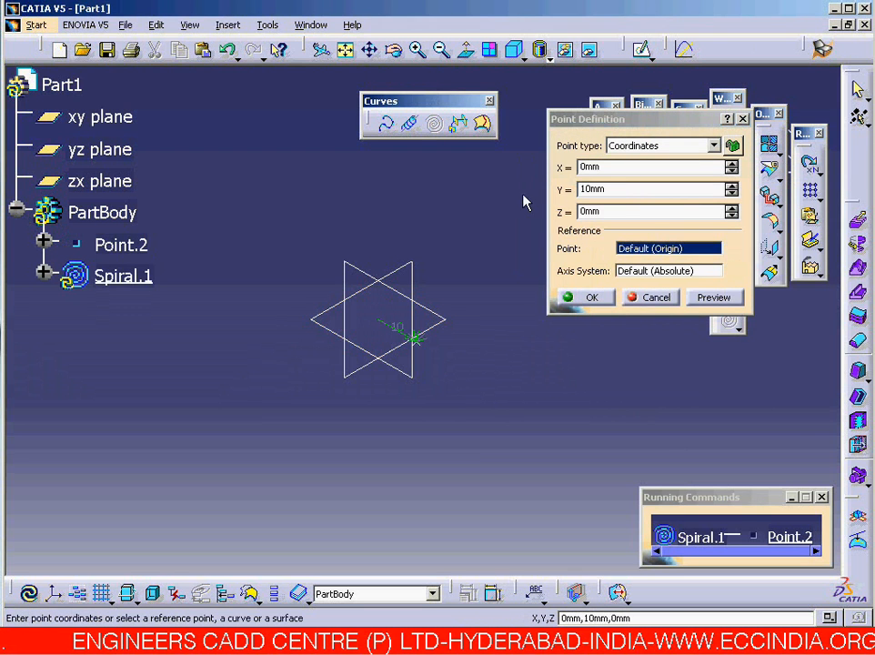
click(591, 296)
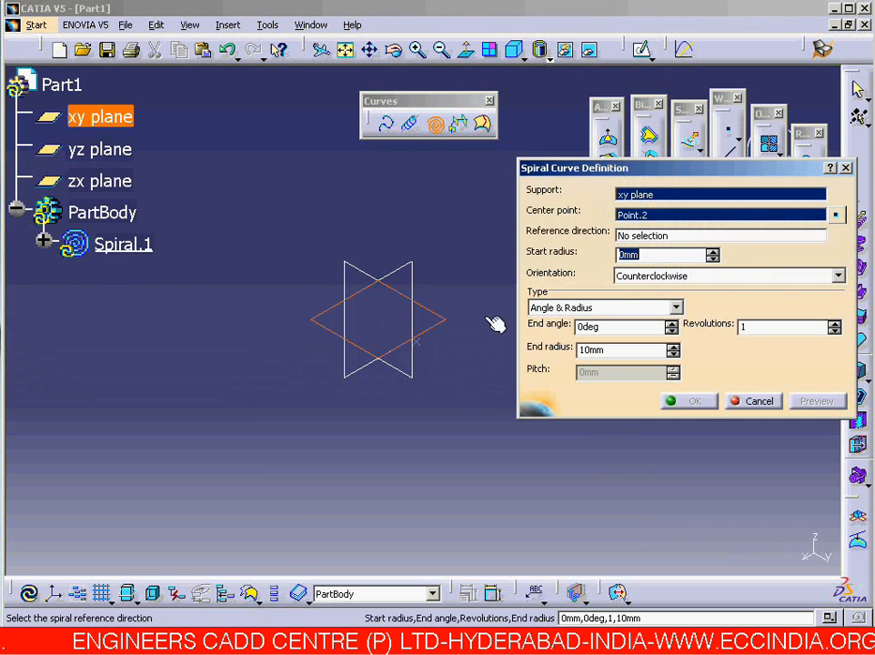
Try the X axis as the spiral's reference direction, and change it to the Y axis
middle_drag(482, 319, 501, 271)
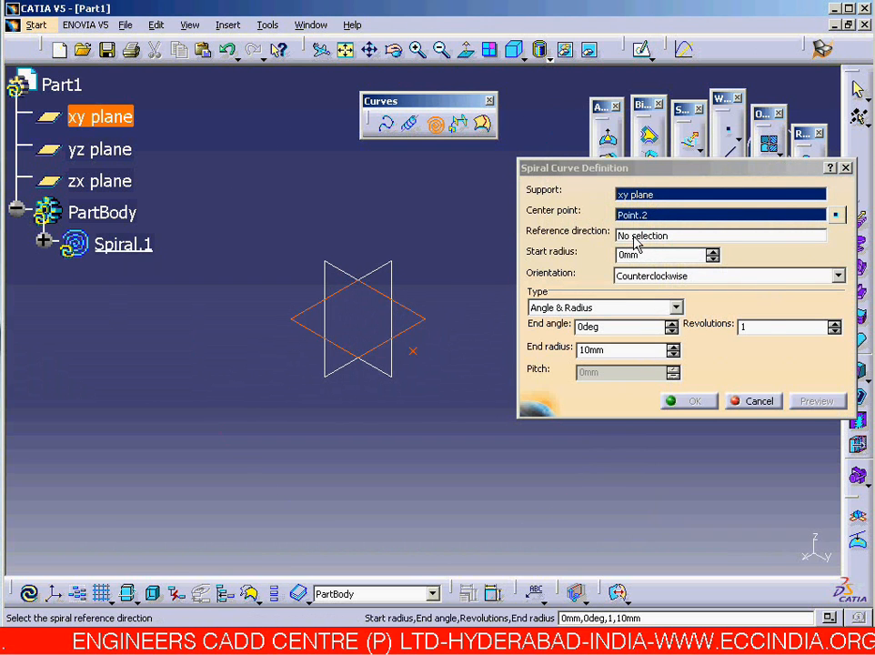
right_click(625, 235)
click(657, 318)
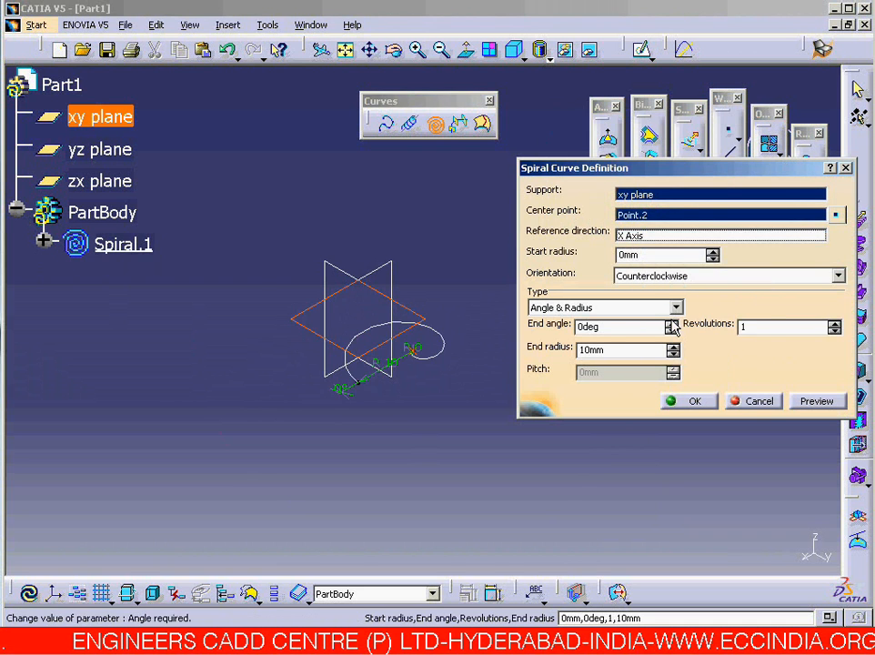
middle_drag(475, 363, 506, 275)
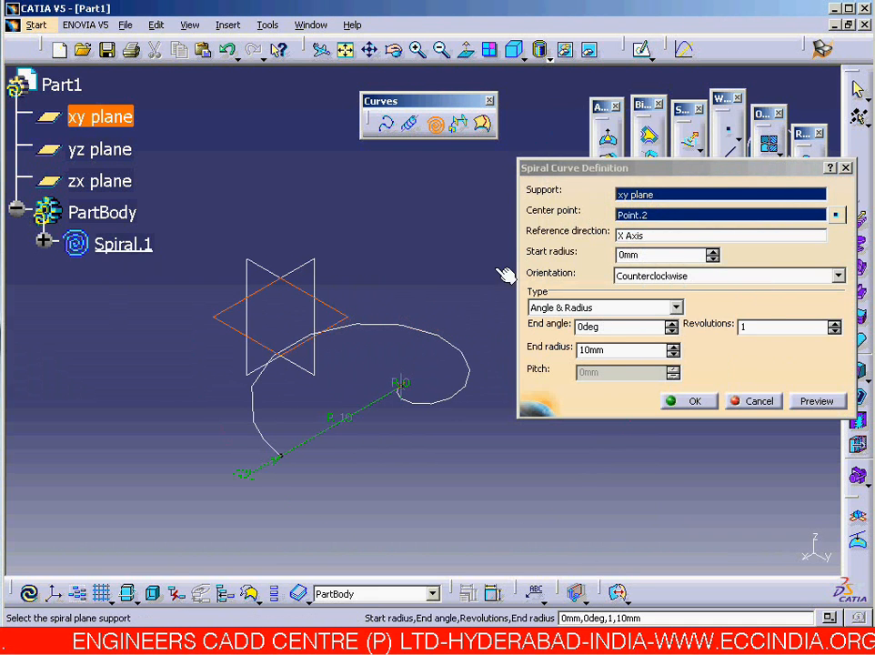
right_click(631, 235)
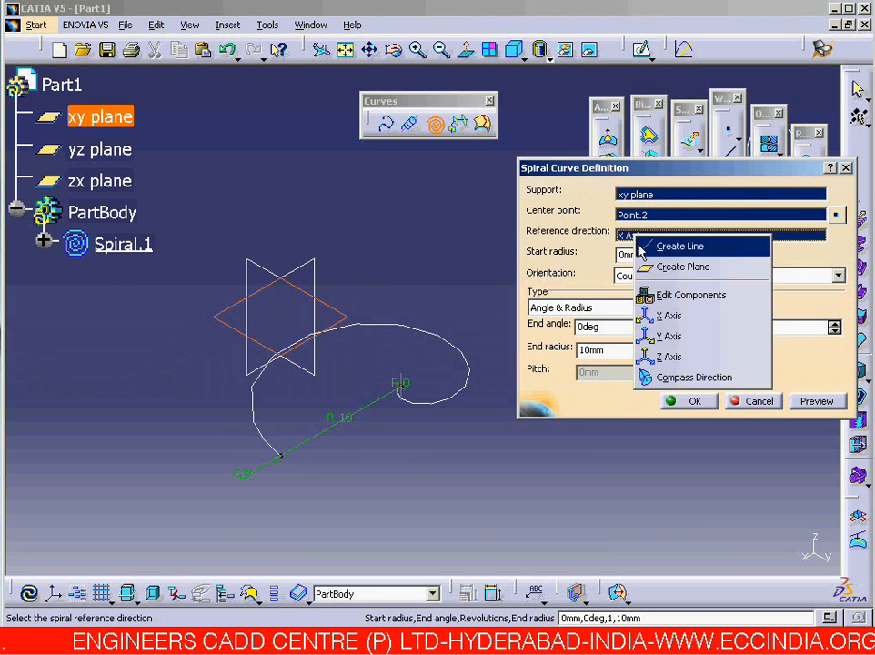
click(670, 336)
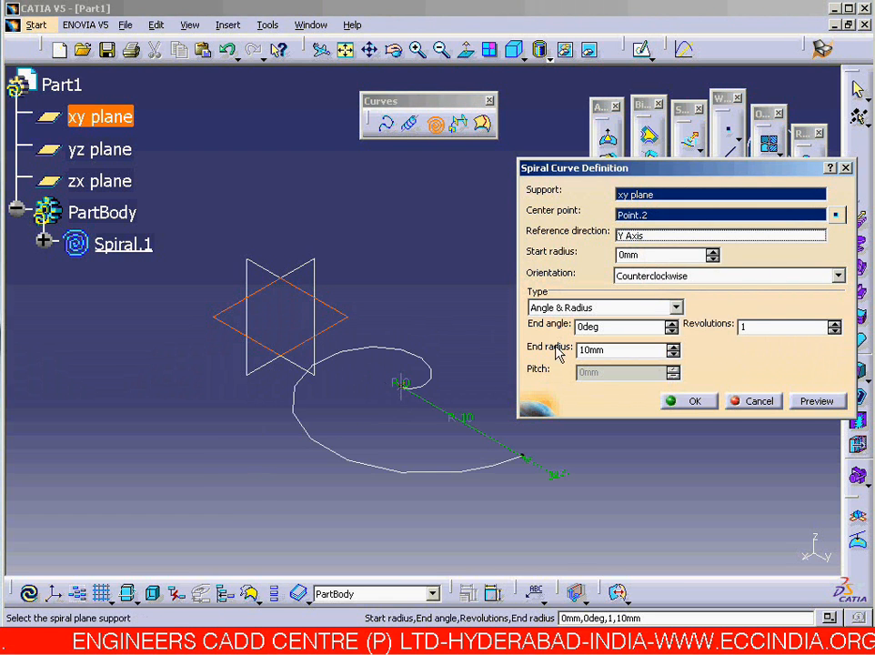
Set the spiral's number of revolutions to 10
middle_drag(465, 339, 412, 264)
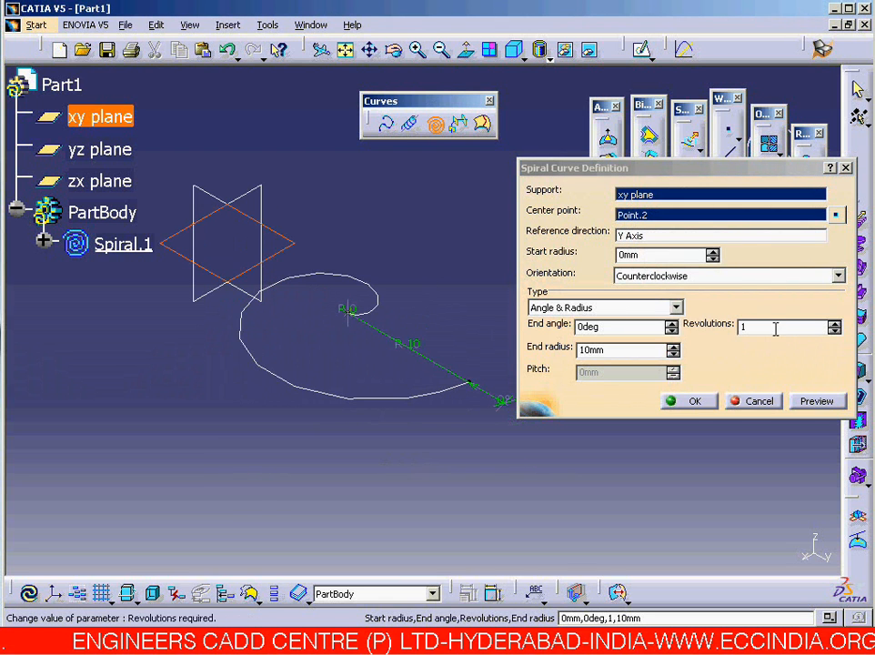
double_click(804, 325)
text(10)
mouse_move(492, 439)
middle_down()
mouse_move(480, 462)
mouse_move(483, 455)
middle_up()
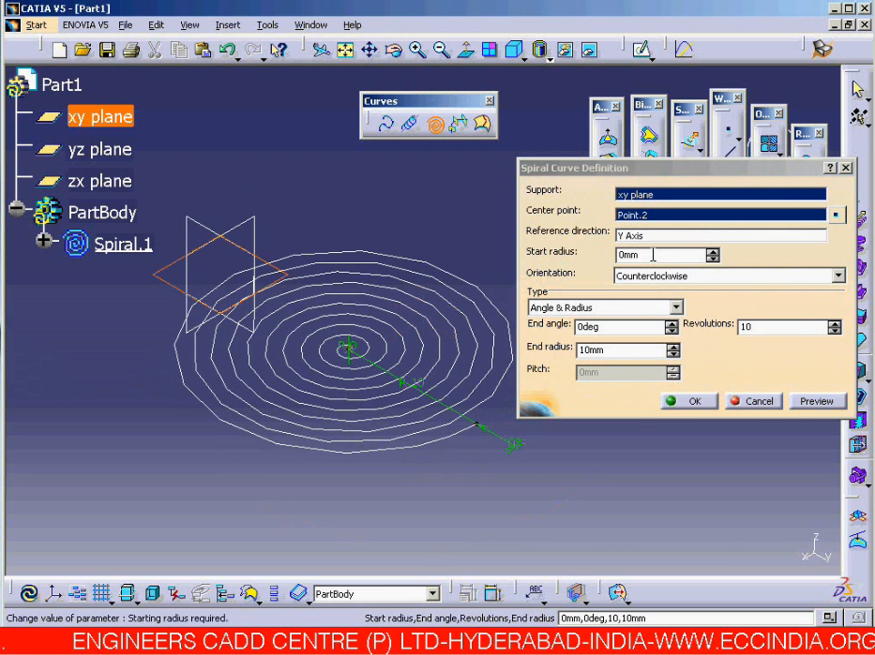
middle_drag(415, 345, 468, 478)
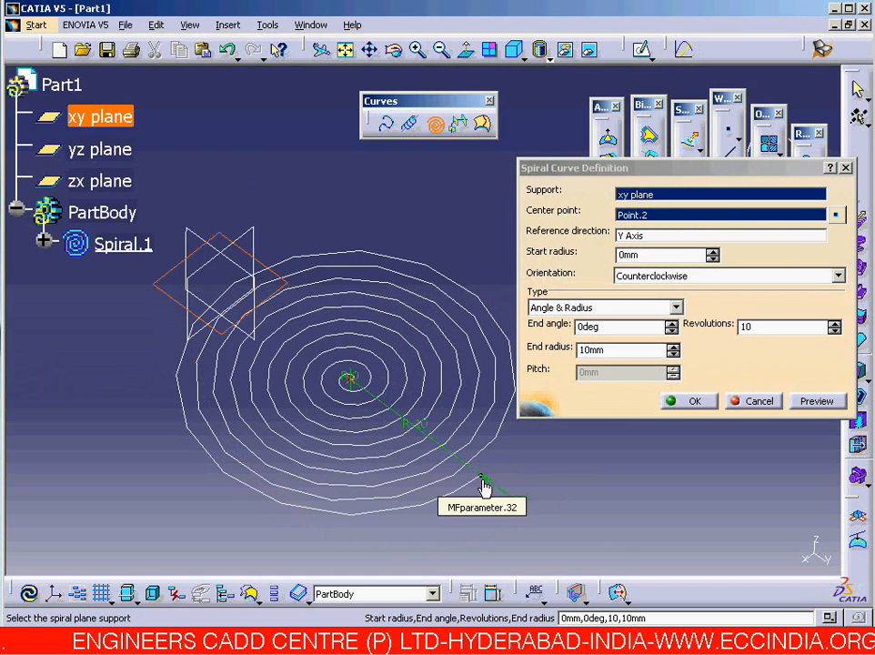
Set the spiral's start radius to 1 mm
click(713, 253)
click(713, 253)
click(713, 252)
click(713, 253)
click(713, 252)
click(713, 253)
click(713, 253)
double_click(658, 255)
text(1)
Examine the inner end of the spiral around its center point and the spacing of its turns
middle_drag(397, 383, 387, 310)
middle_drag(245, 500, 418, 386)
scroll(418, 386, up, 1)
middle_drag(411, 398, 361, 367)
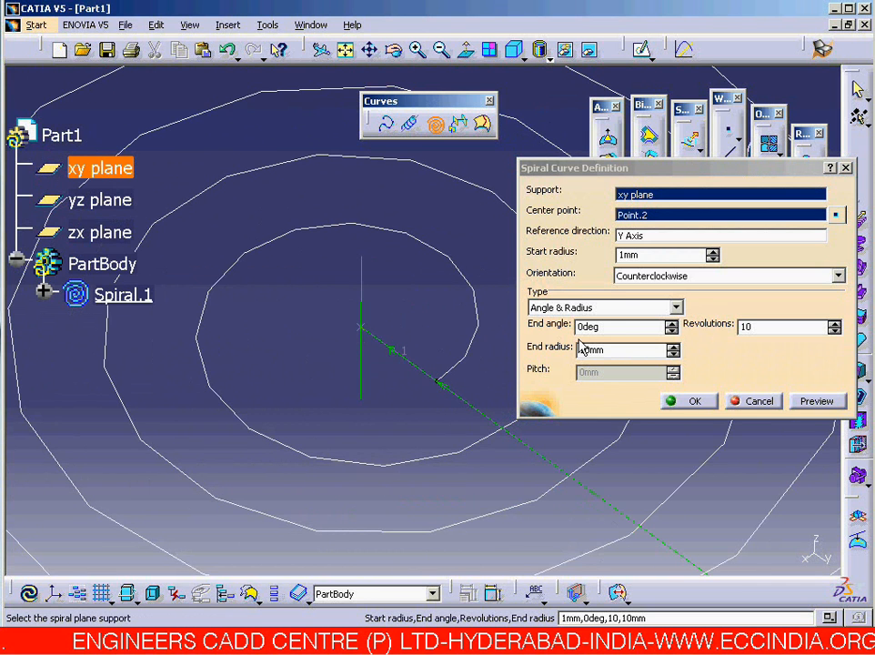
middle_click(390, 330)
middle_click(382, 407)
middle_drag(439, 364, 407, 438)
click(385, 365)
click(401, 381)
click(425, 347)
middle_drag(426, 345, 427, 370)
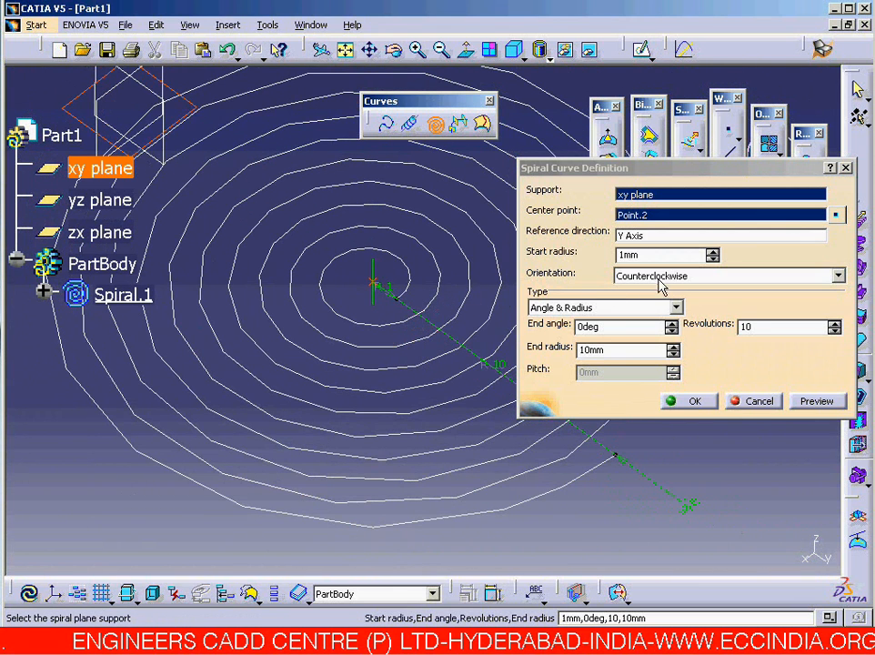
Define the spiral by Angle & Pitch with a pitch of 1.5 mm
click(677, 308)
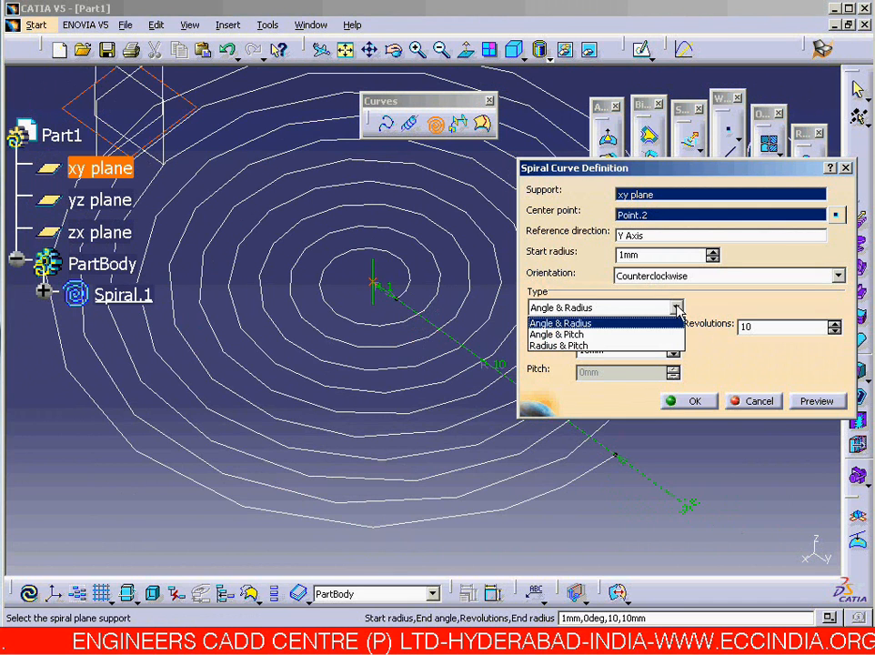
click(575, 335)
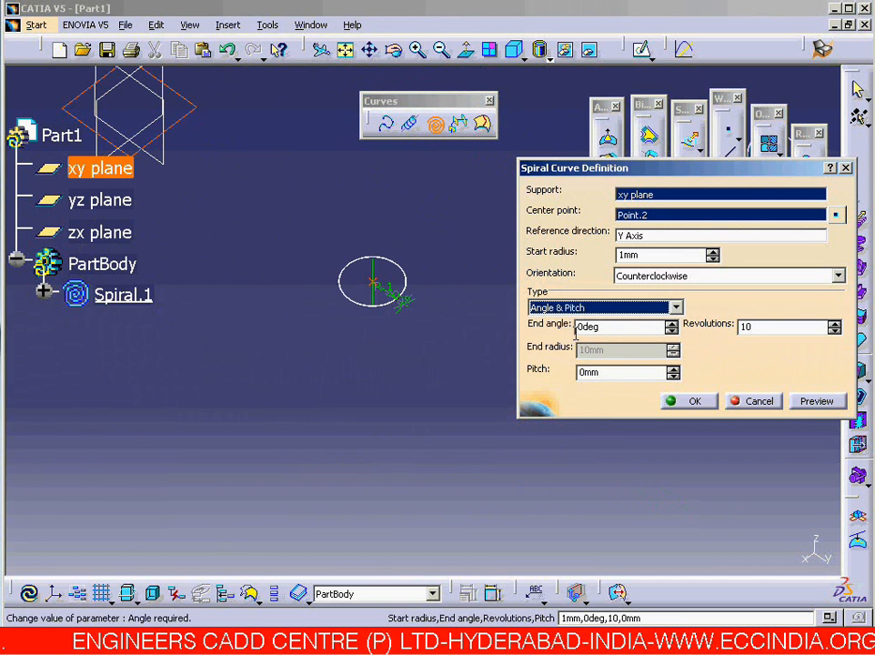
drag(603, 372, 572, 382)
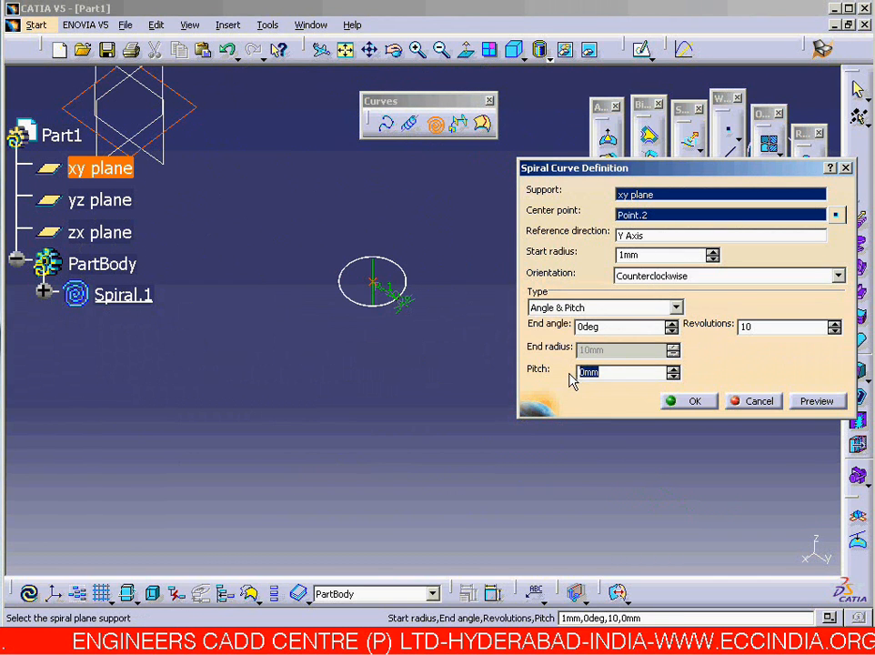
text(1.5)
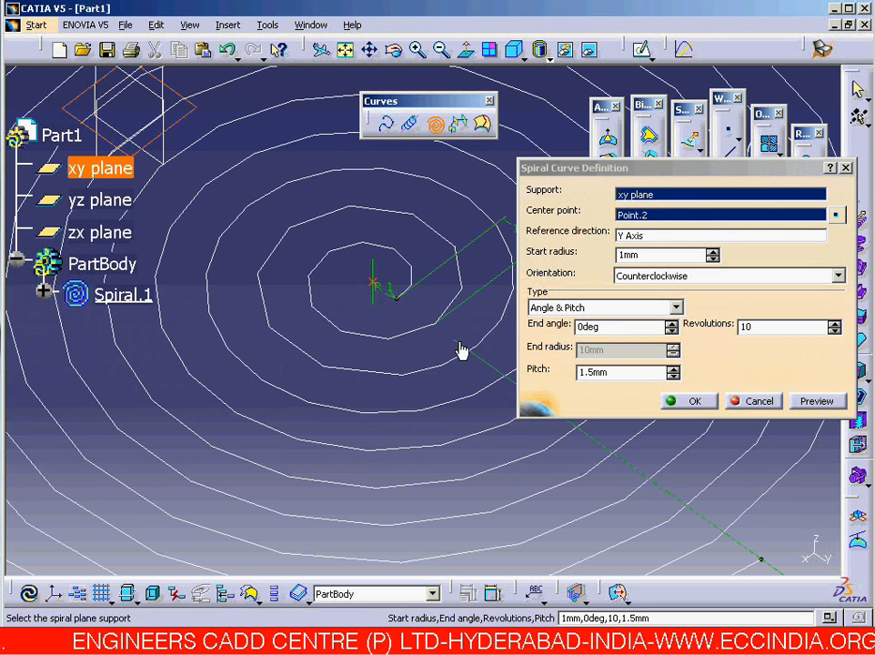
Set the spiral's end angle to 25 deg and create the curve
click(599, 328)
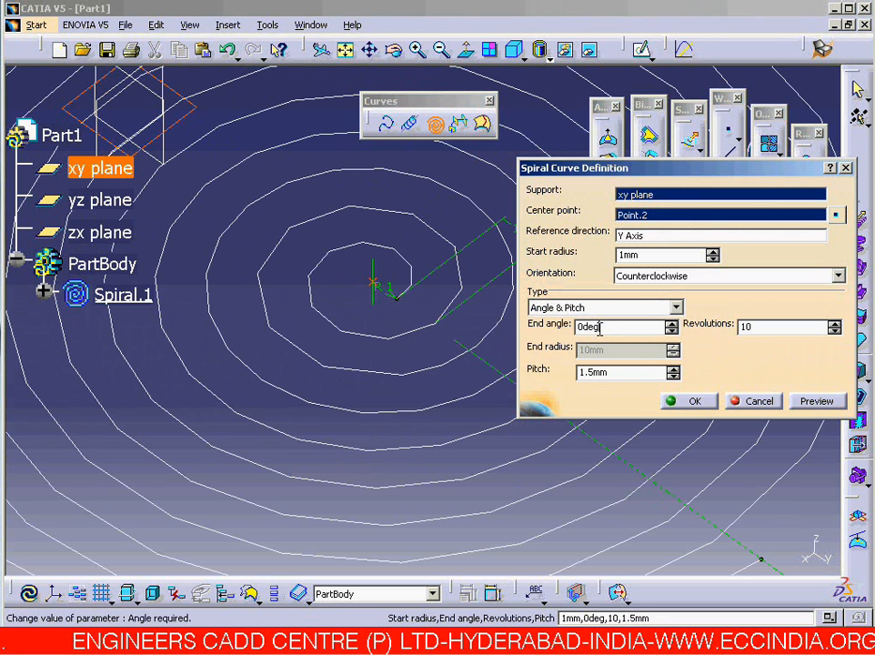
drag(599, 329, 561, 329)
text(25)
middle_drag(468, 459, 238, 359)
middle_drag(441, 425, 307, 443)
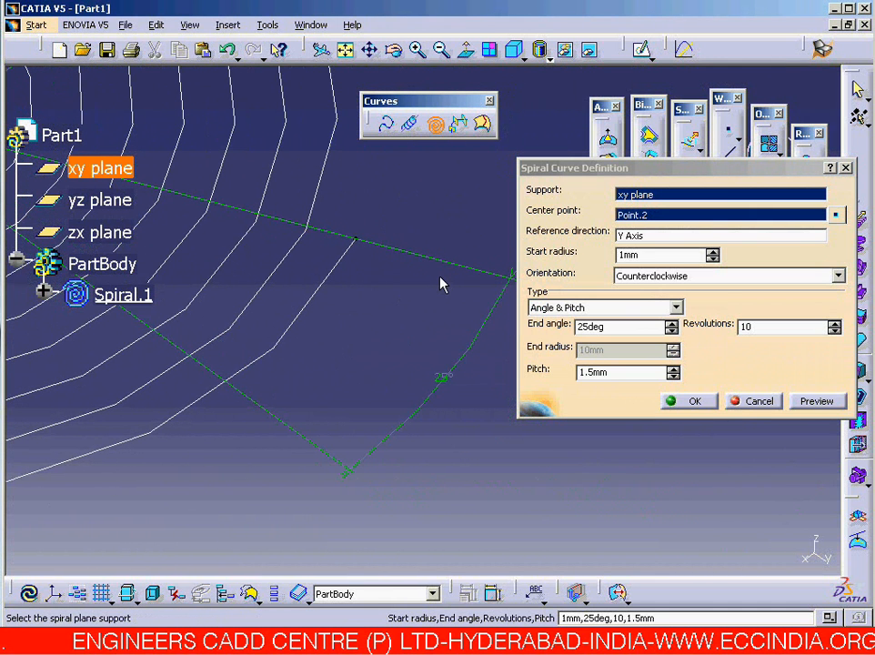
click(346, 52)
click(706, 403)
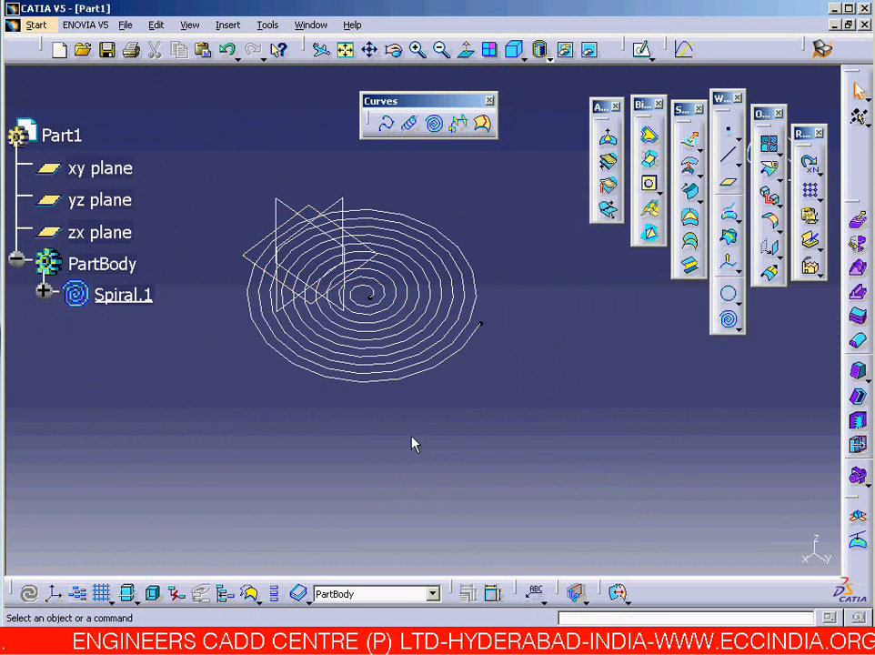
Delete the spiral from PartBody and reposition the floating set of curve tools
click(513, 49)
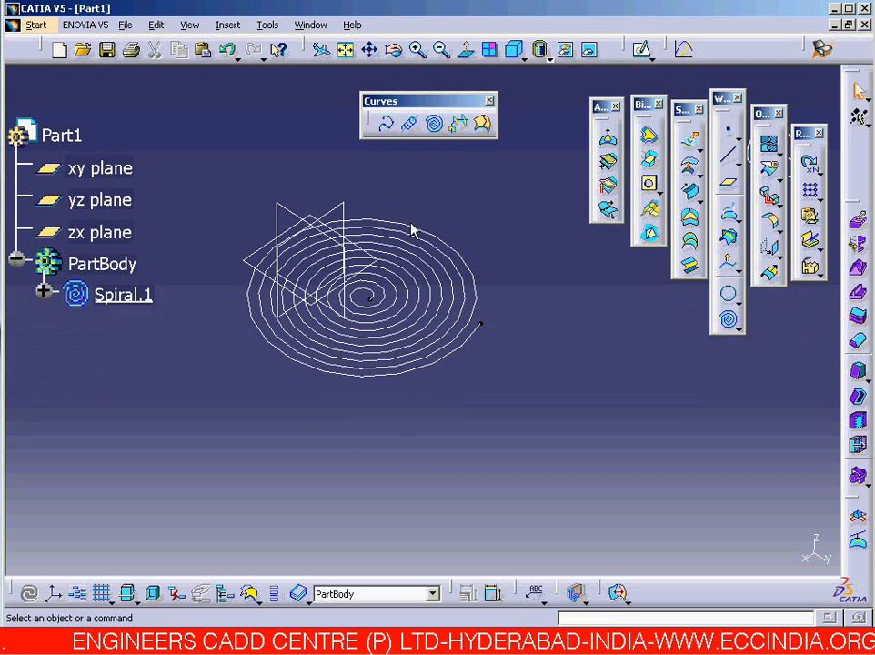
click(132, 299)
key(Delete)
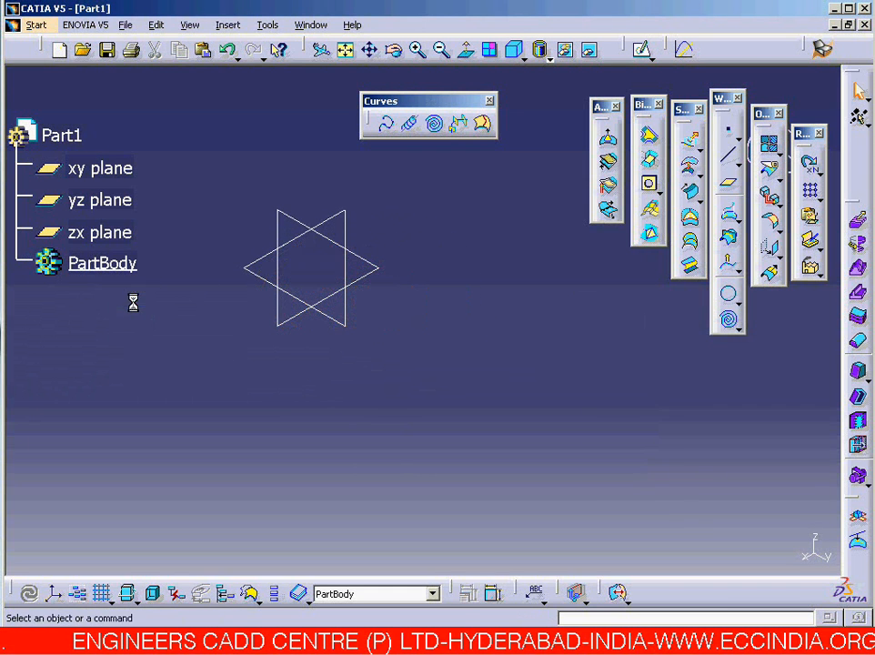
click(346, 52)
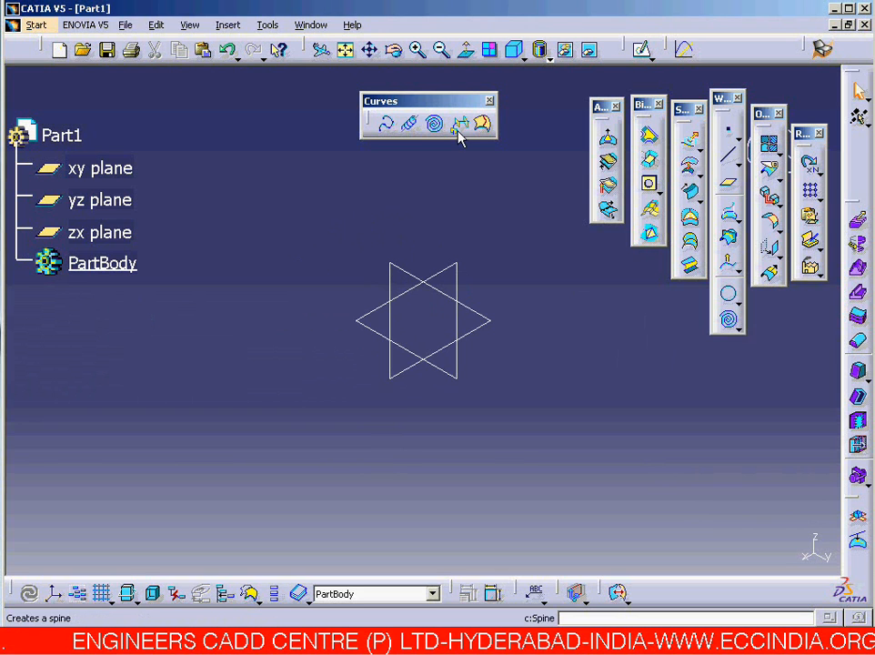
drag(448, 107, 460, 101)
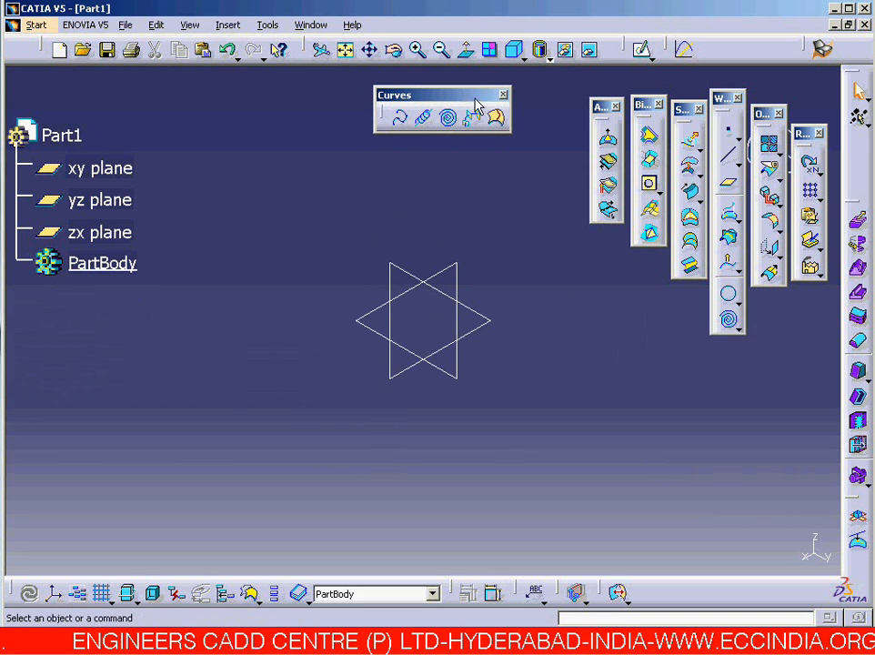
Create two planes offset 40 mm, one from the yz plane and one from the zx plane
click(727, 182)
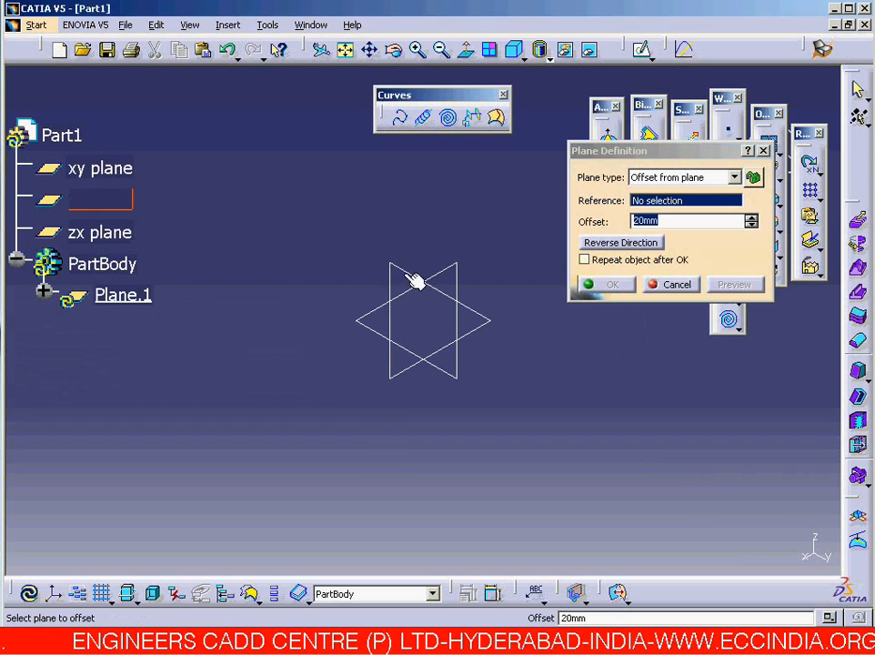
click(454, 296)
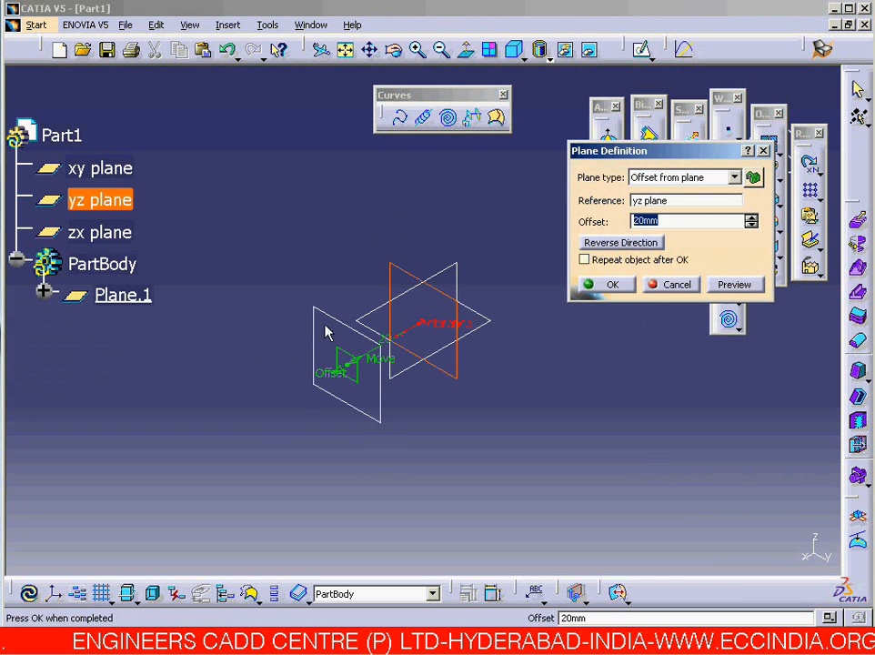
drag(309, 382, 237, 419)
click(604, 284)
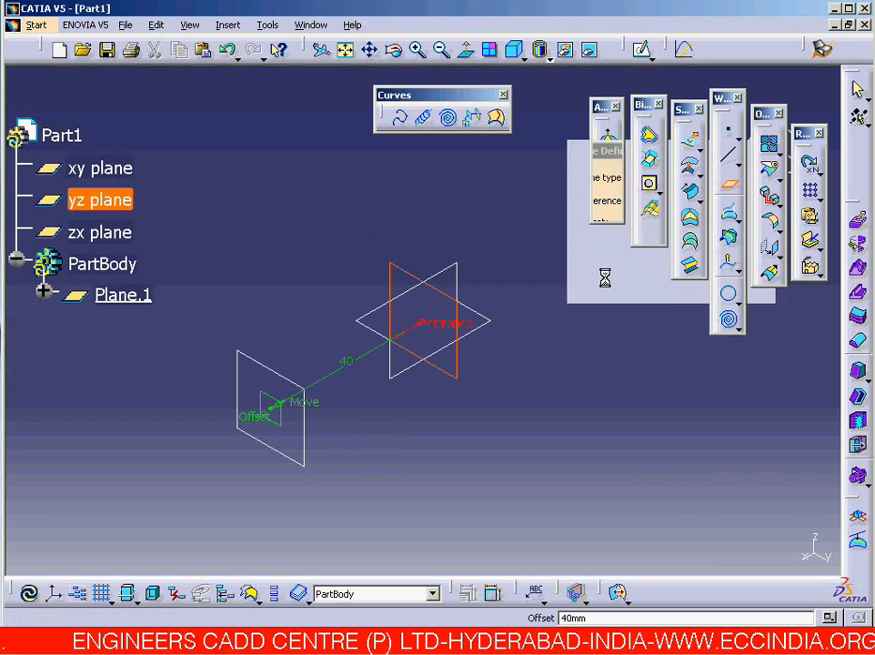
click(662, 184)
click(461, 274)
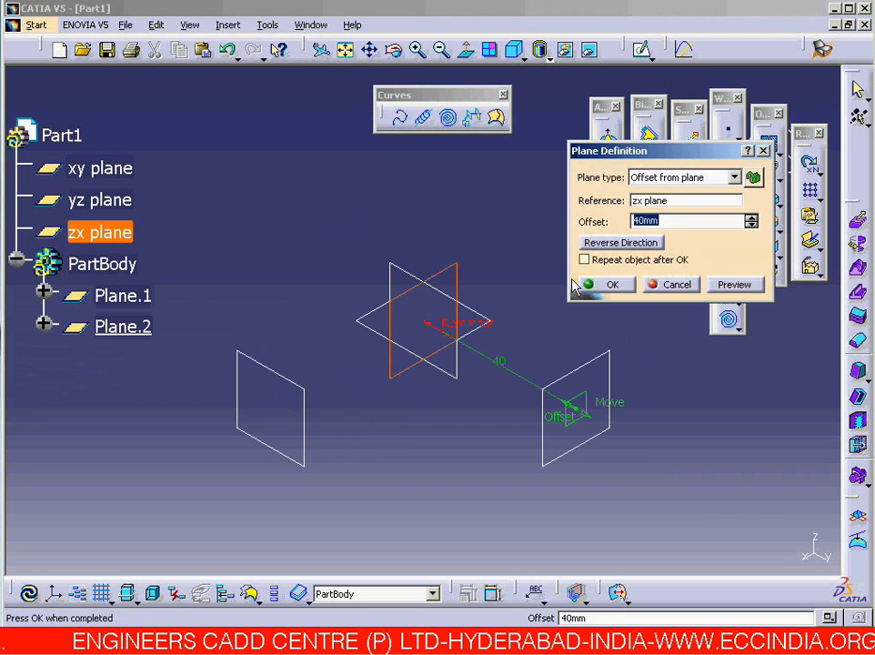
click(605, 284)
Create two more planes offset 40 mm in the reversed direction, from the yz plane and from the zx plane
click(662, 185)
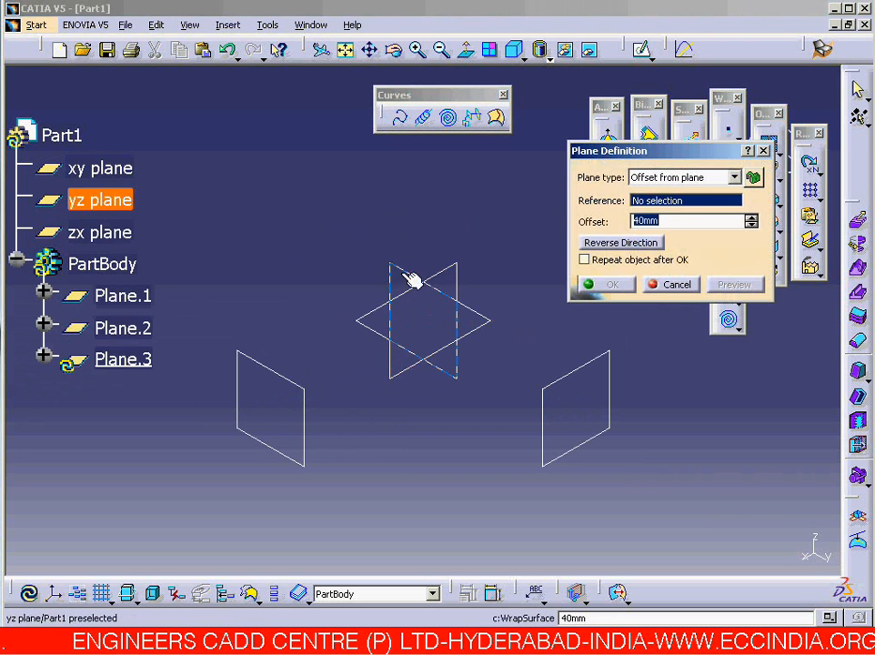
click(413, 279)
click(604, 283)
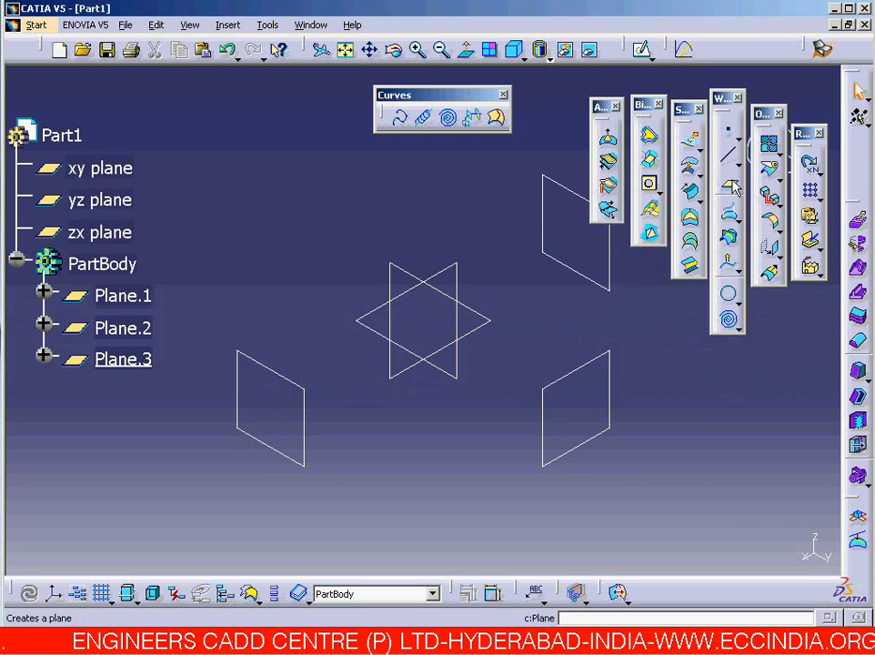
click(727, 184)
click(455, 264)
click(604, 243)
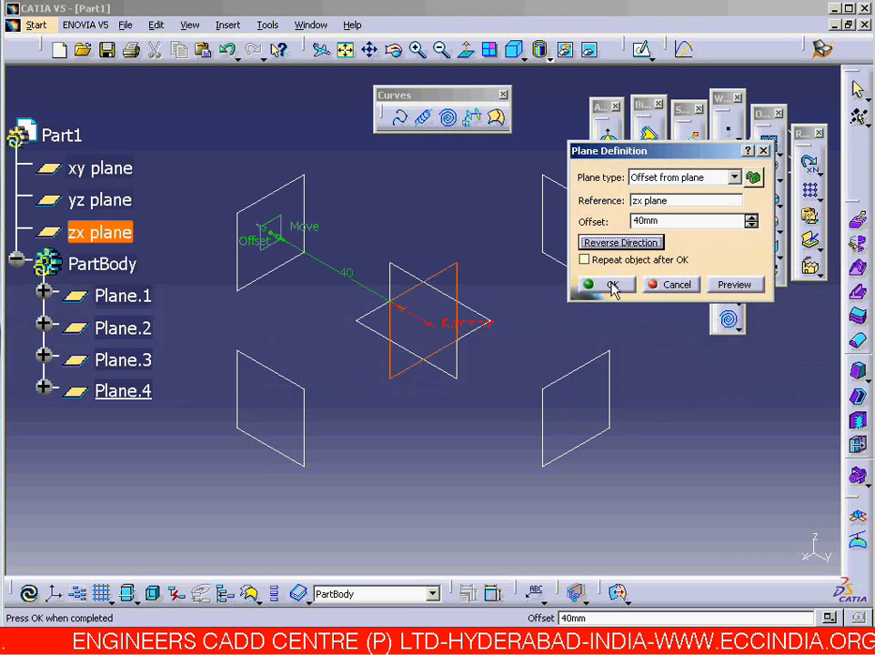
click(608, 285)
Create two planes offset 40 mm from the xy plane, one above it and one in the reversed direction
click(727, 183)
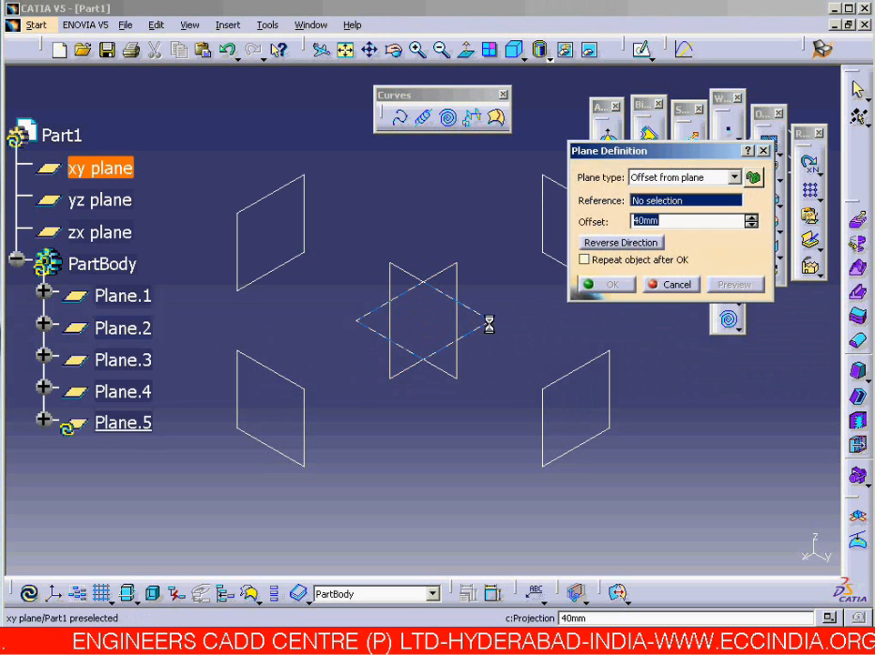
click(489, 322)
click(608, 284)
click(727, 185)
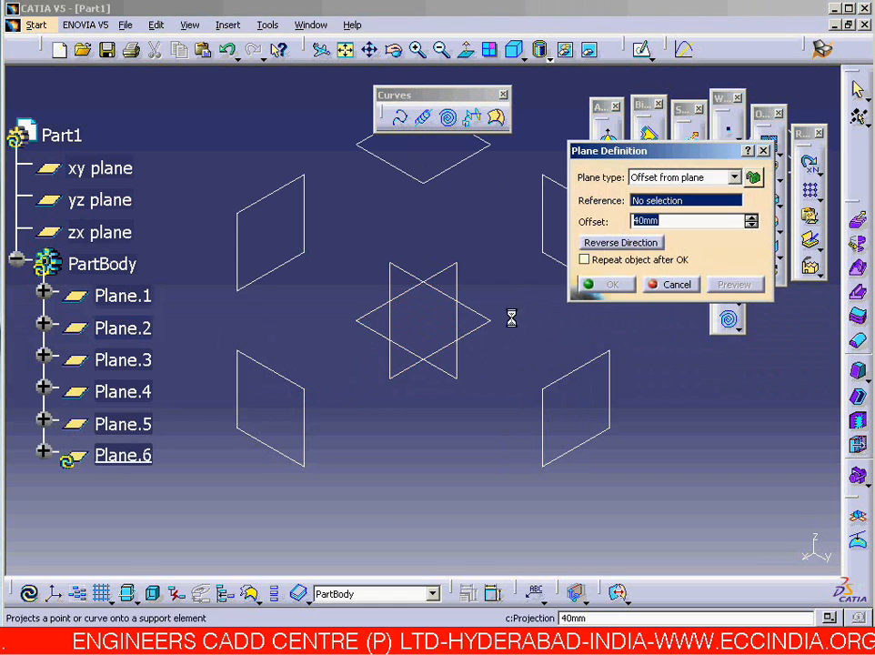
click(490, 320)
click(618, 242)
click(611, 285)
middle_drag(529, 346, 608, 393)
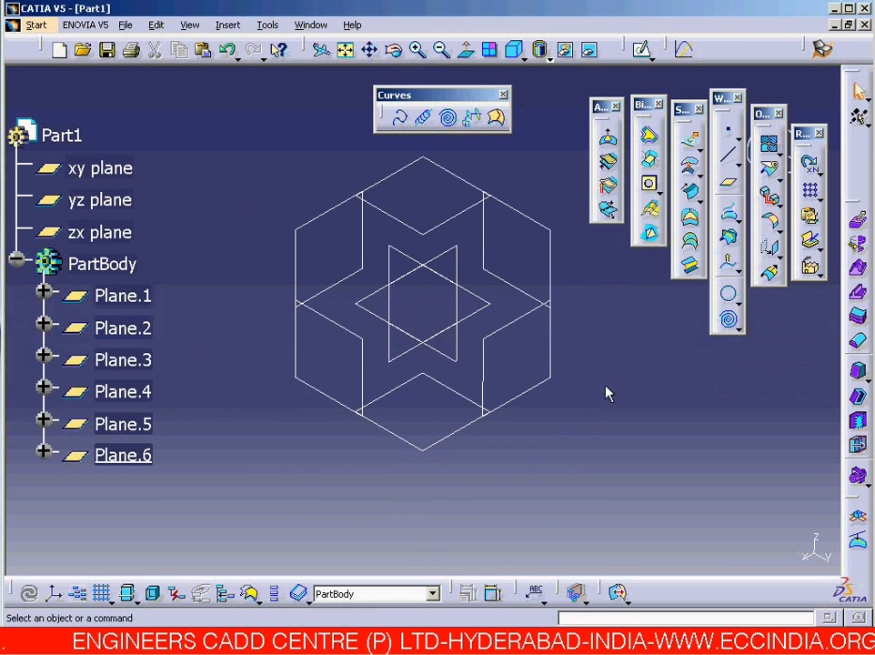
Start a Spine curve with the yz plane and Plane.1 as its first two sections
click(474, 127)
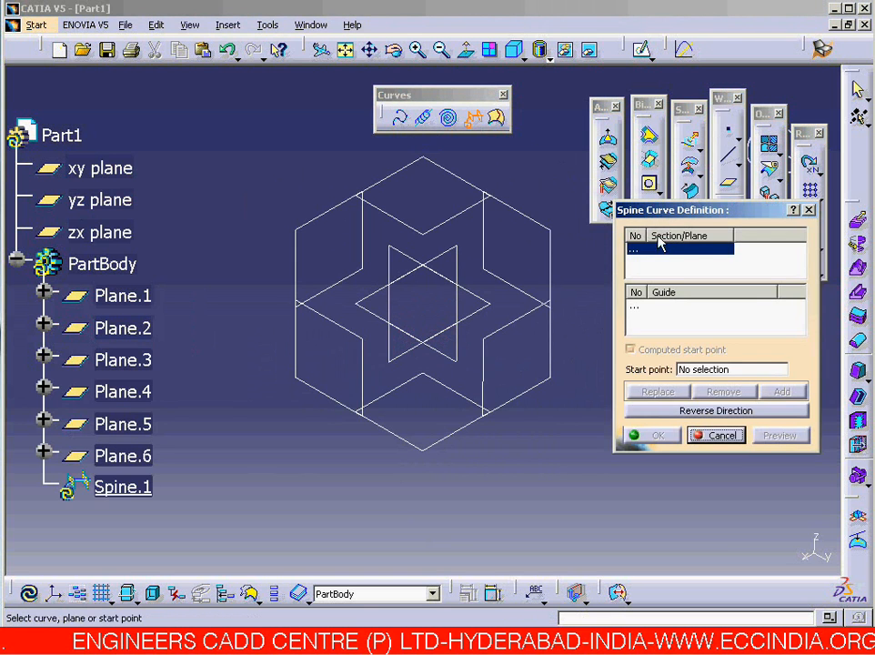
middle_drag(521, 279, 516, 256)
click(383, 266)
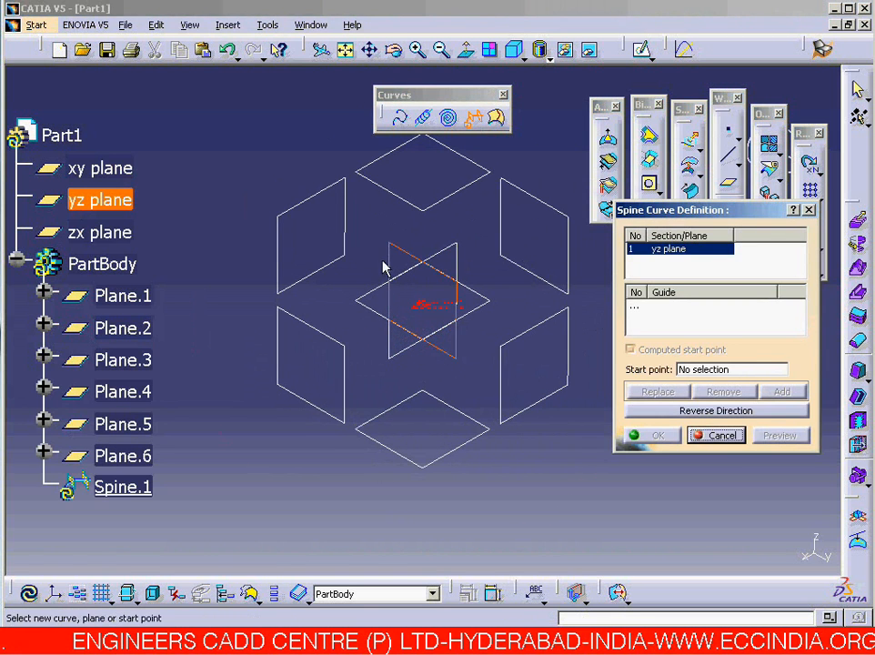
click(318, 338)
middle_drag(484, 400, 357, 488)
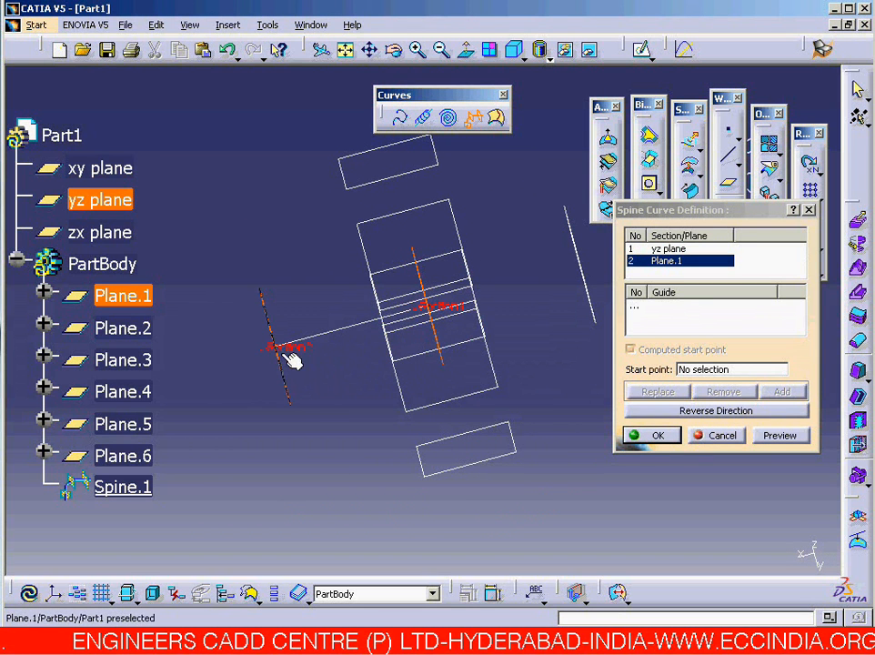
click(513, 49)
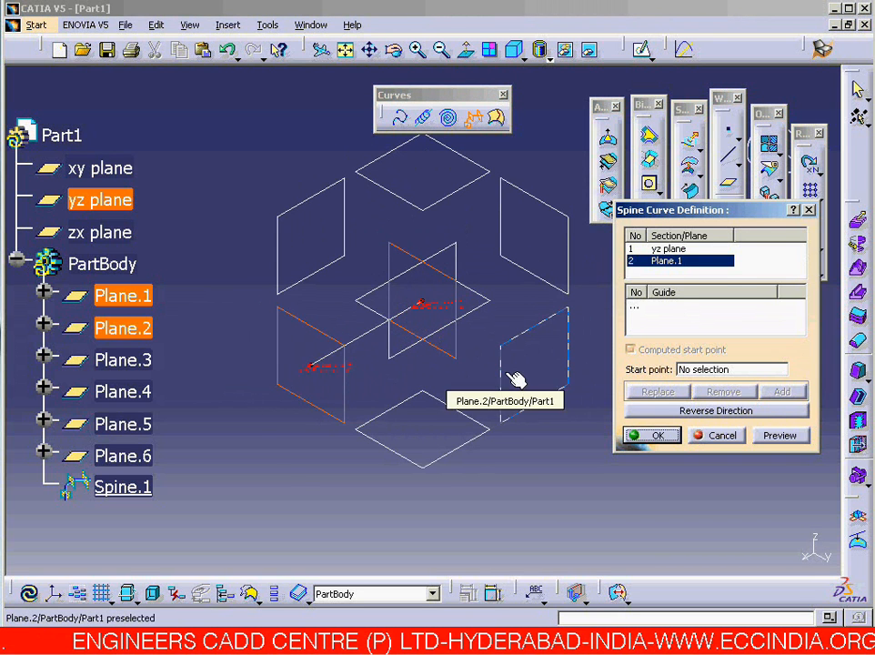
Add Plane.2 and Plane.3 as the third and fourth sections of the spine
click(514, 378)
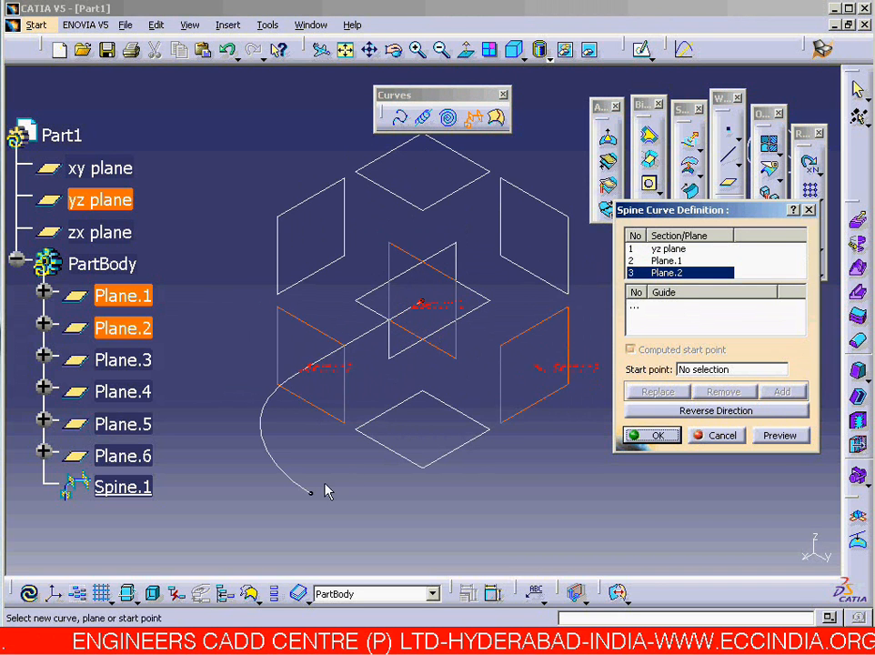
click(525, 61)
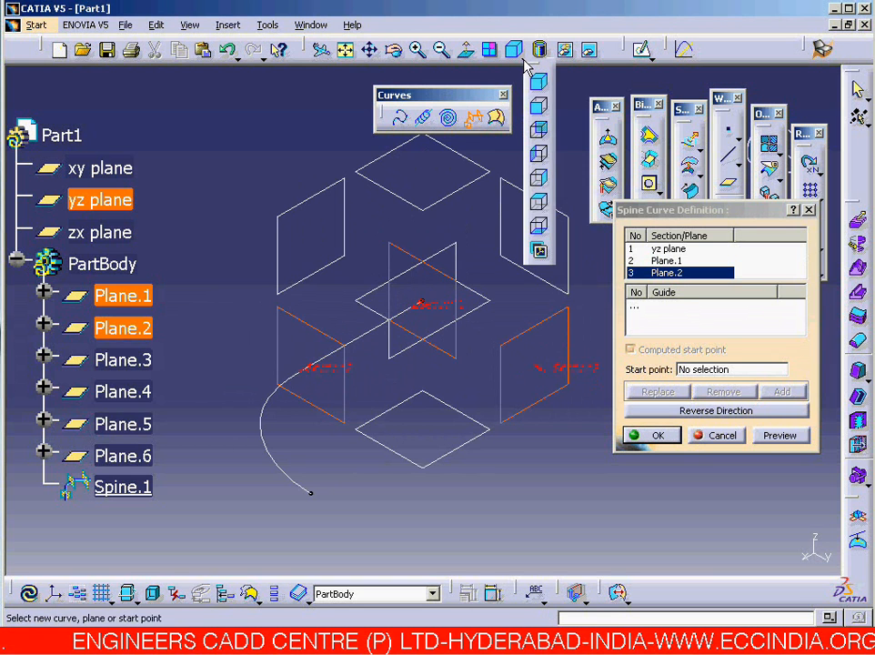
click(539, 109)
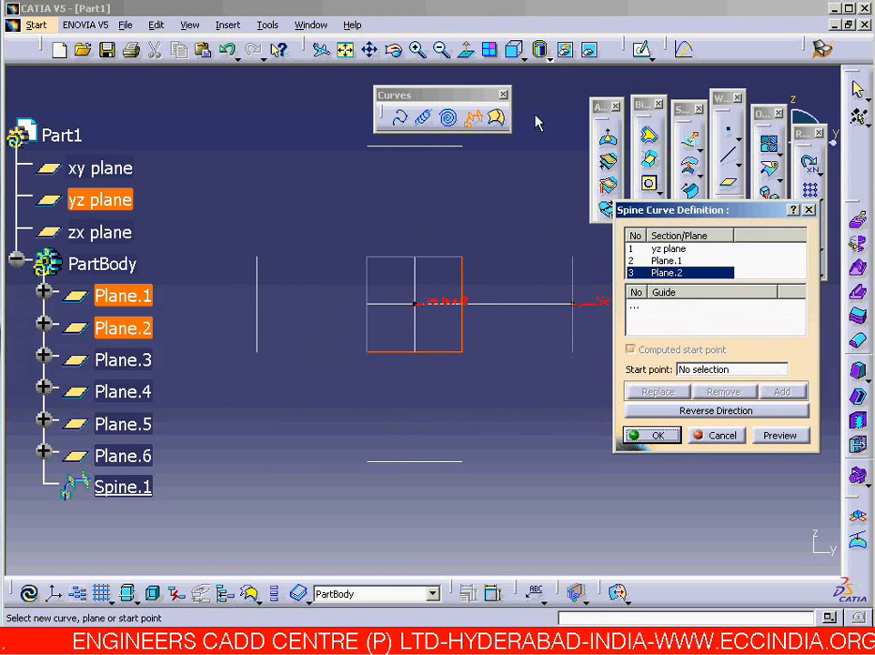
click(524, 61)
click(538, 87)
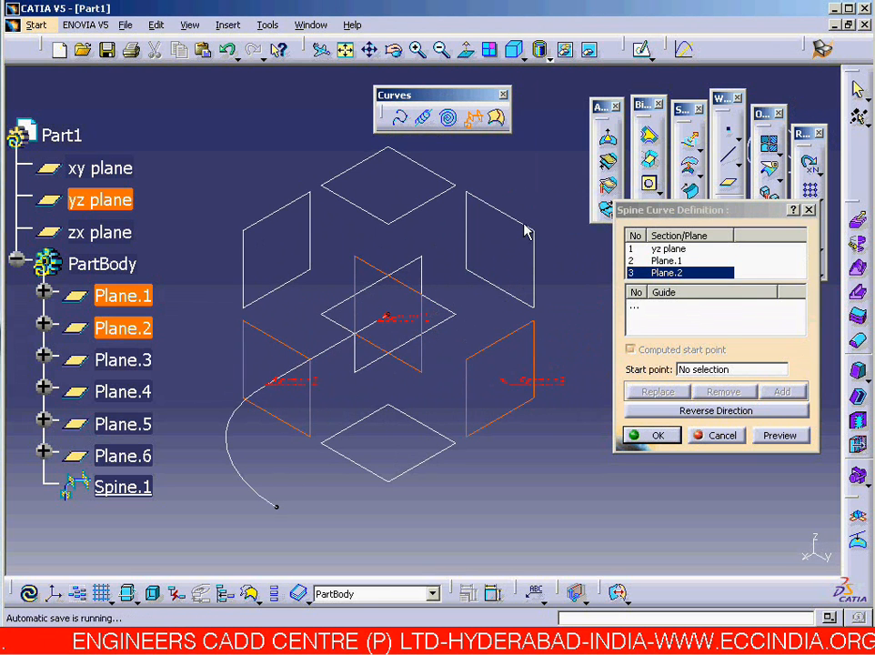
click(535, 246)
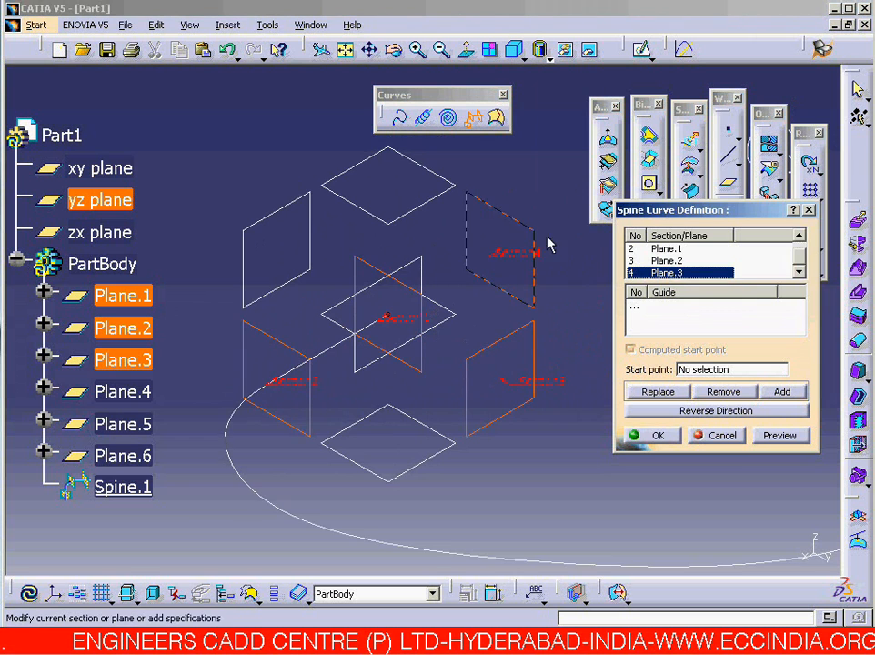
Add Plane.4 as the fifth section of the spine curve
middle_drag(575, 351, 505, 330)
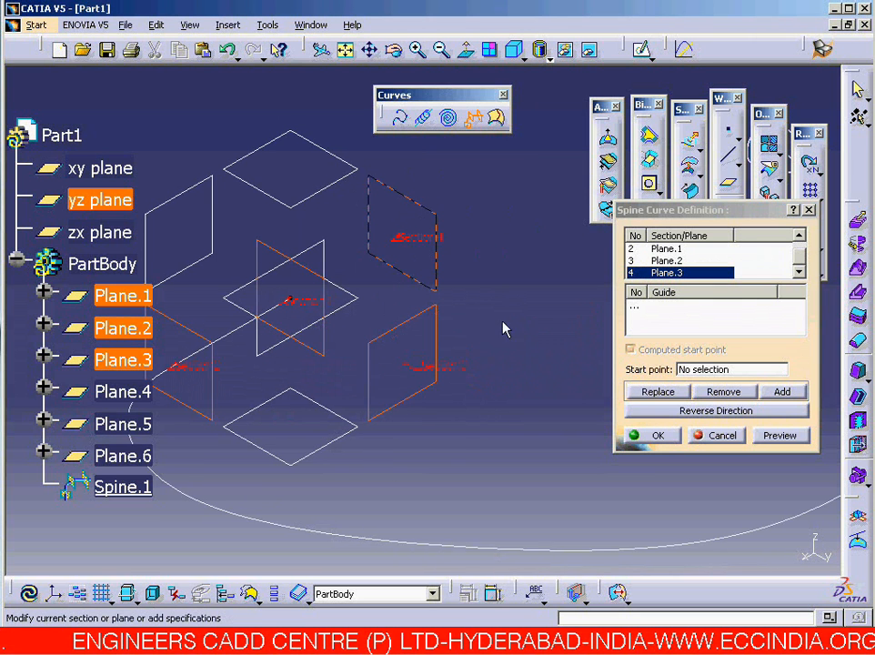
click(548, 59)
click(546, 235)
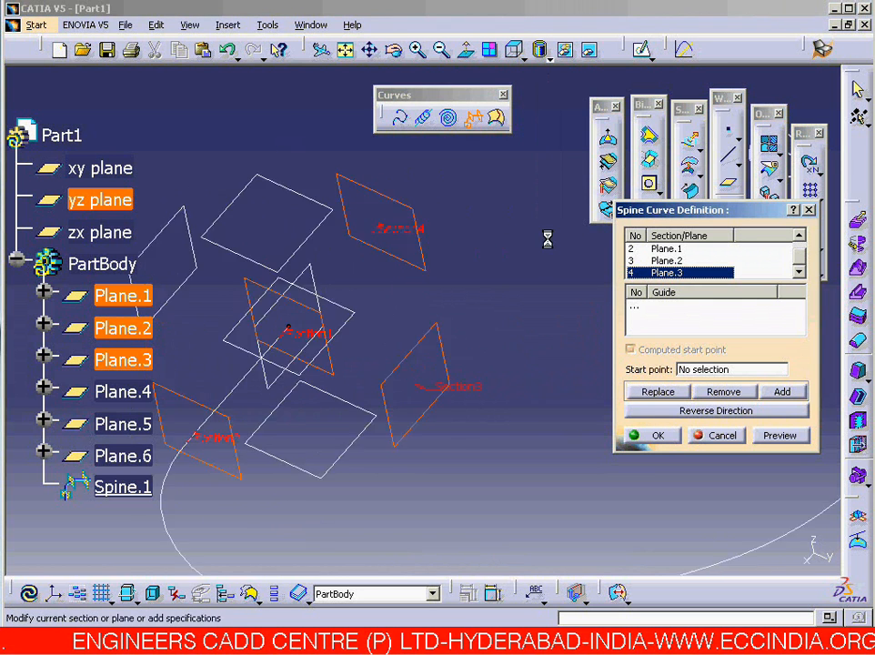
middle_drag(276, 192, 275, 191)
middle_drag(343, 208, 348, 285)
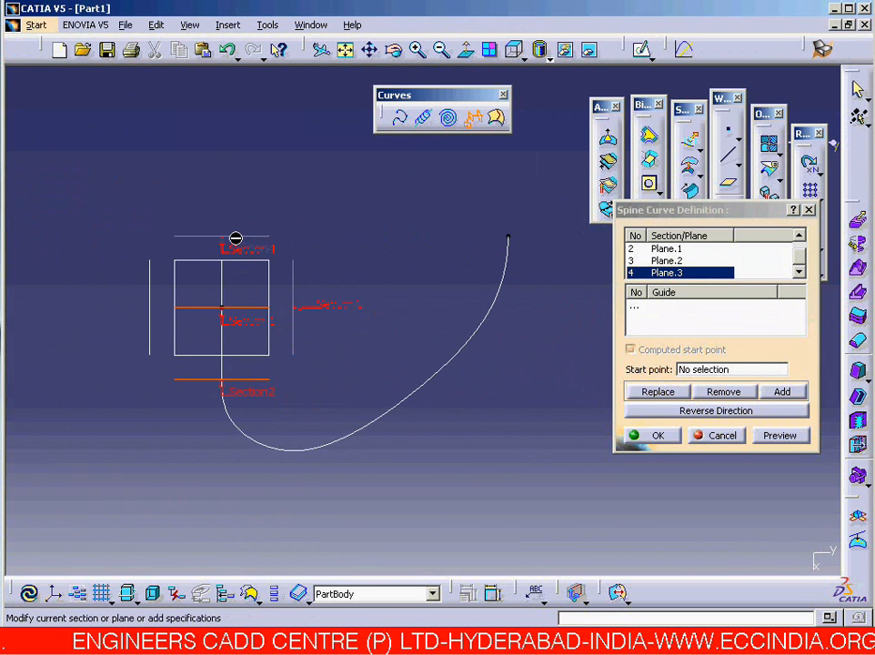
click(679, 271)
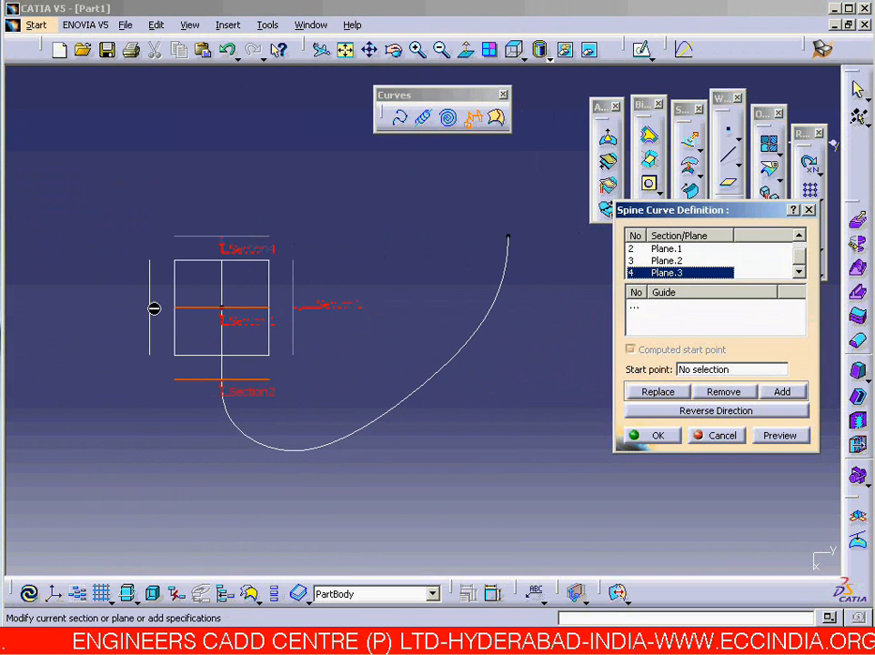
mouse_move(151, 296)
middle_down()
mouse_move(162, 326)
mouse_move(131, 320)
mouse_move(253, 352)
middle_up()
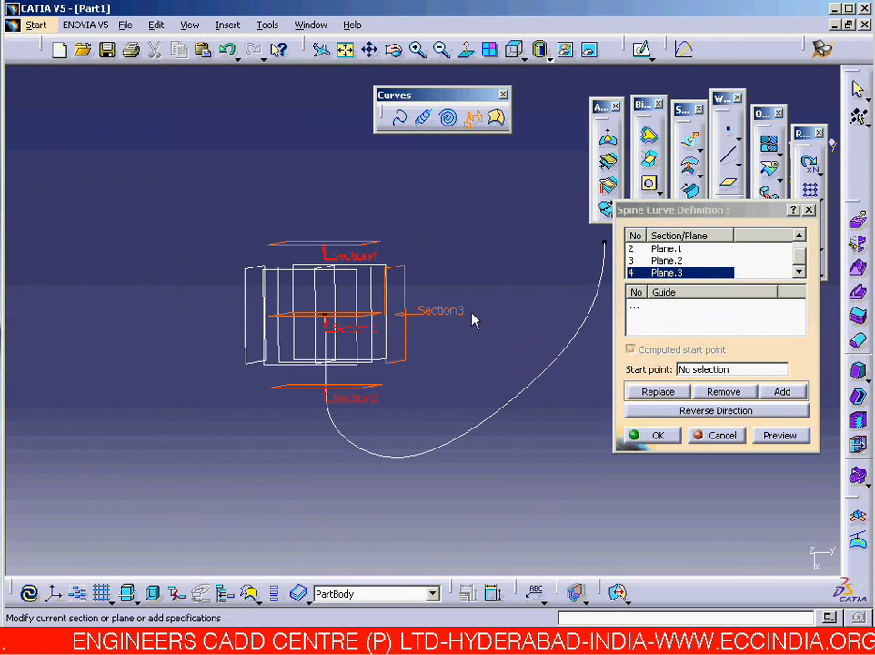
click(656, 272)
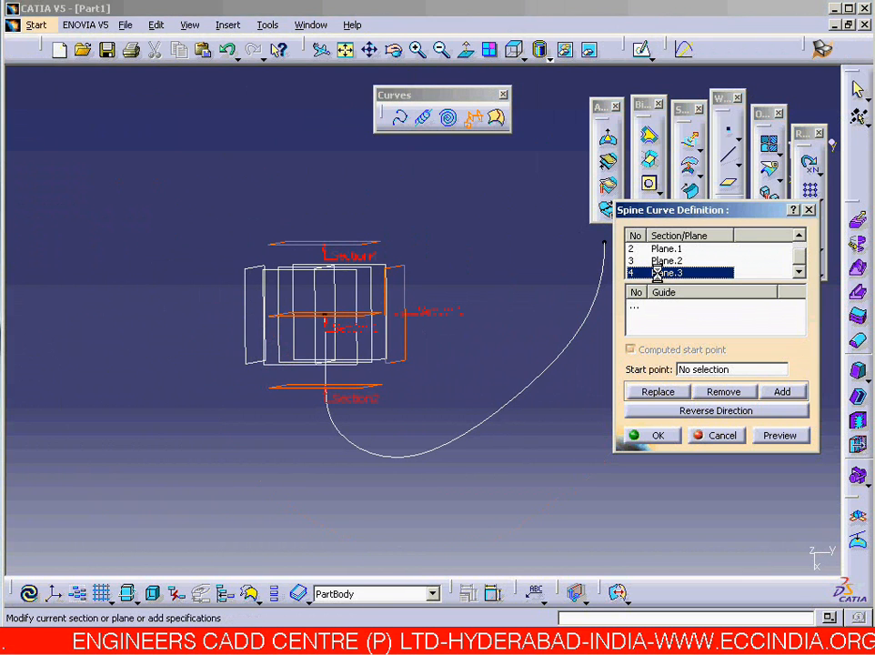
click(780, 388)
click(253, 293)
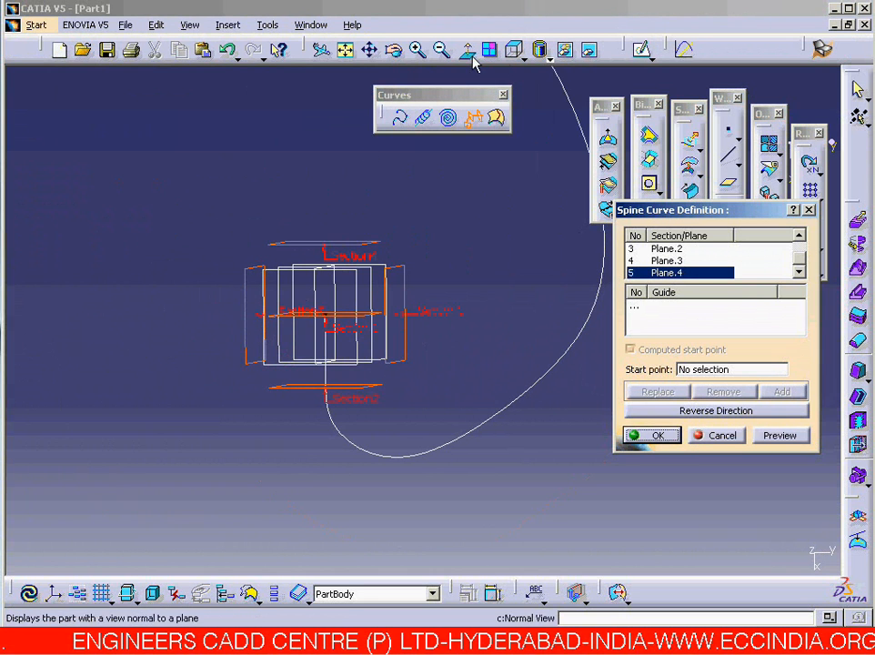
Create the spine curve through its five section planes and fit all geometry in the isometric view
click(512, 53)
middle_drag(452, 175, 375, 306)
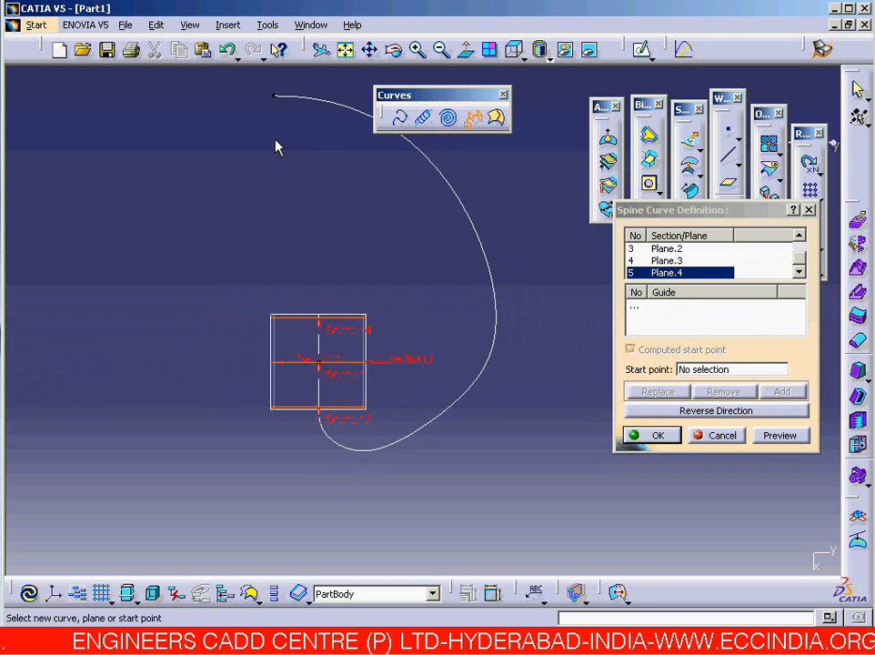
click(523, 57)
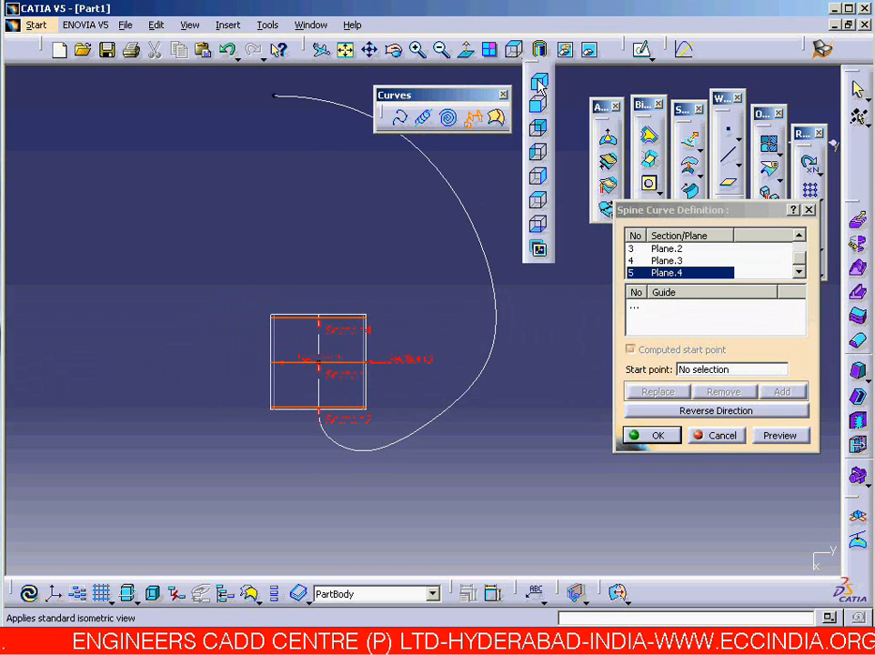
click(539, 80)
middle_drag(487, 280, 514, 236)
middle_drag(474, 329, 504, 283)
click(648, 435)
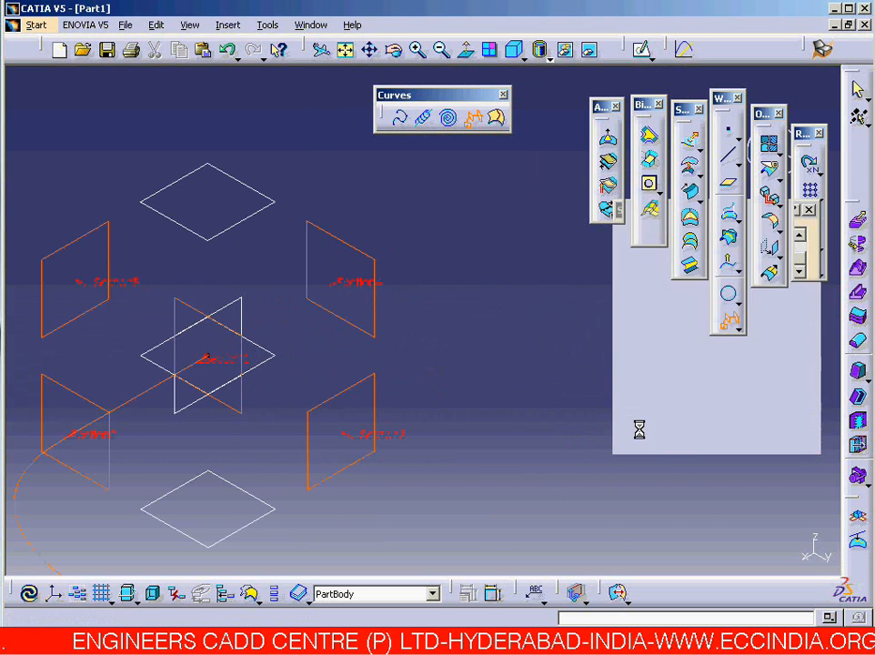
click(345, 51)
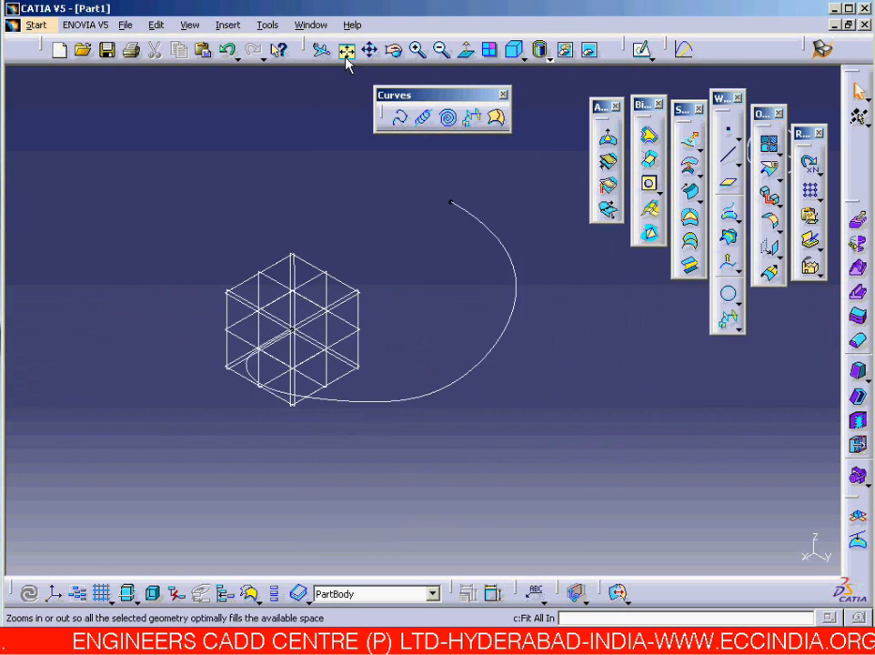